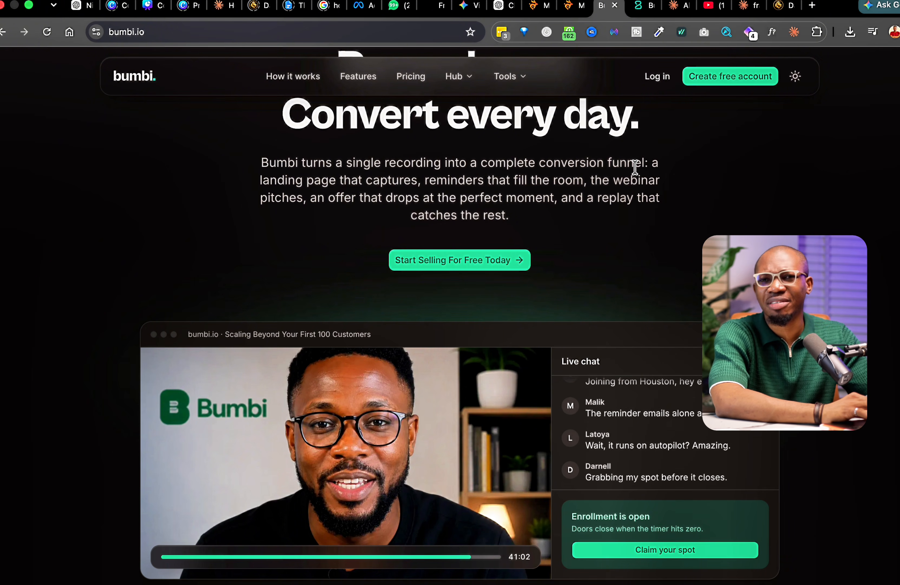
- Sign in to Bumbi with the saved account and open the Landing Pages list
left_click(659, 87)
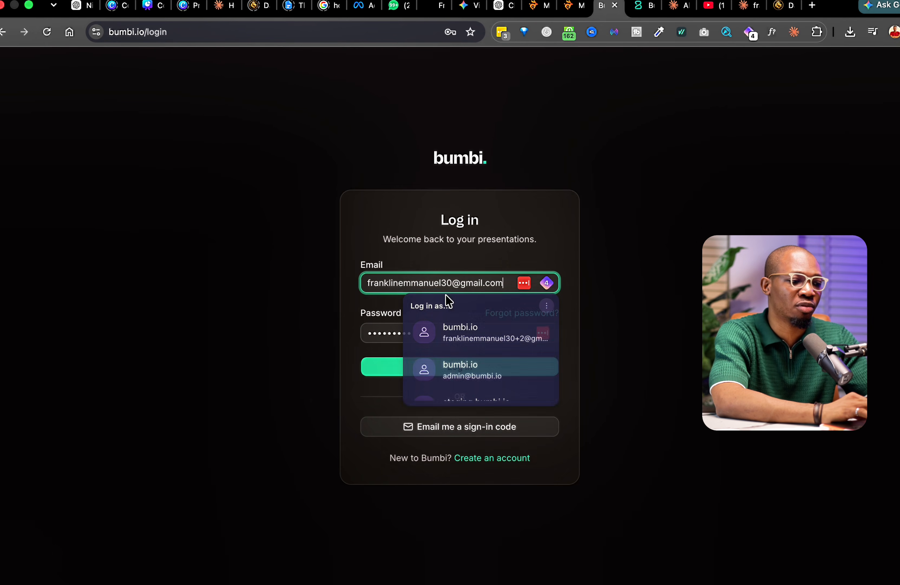
key("super+a")
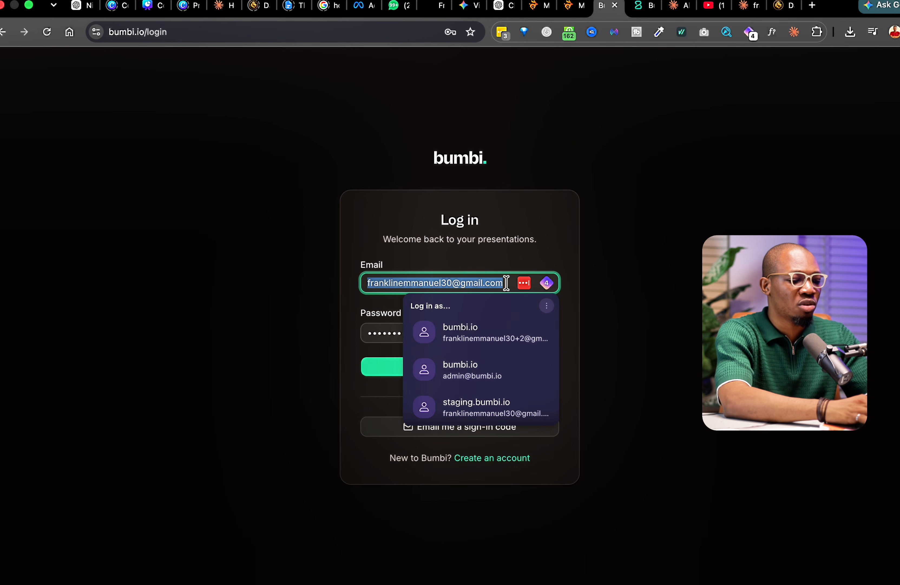
type("info")
left_click(531, 322)
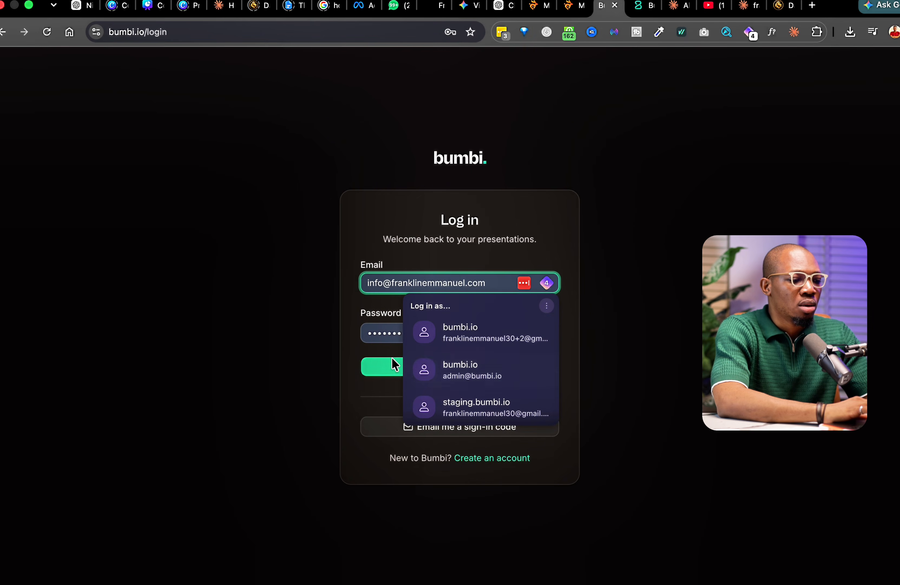
left_click(386, 363)
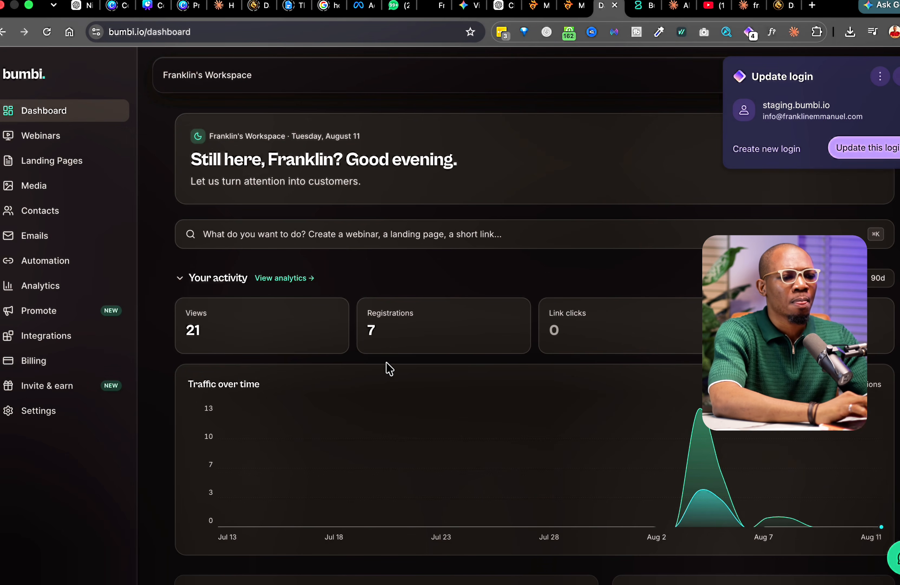
left_click(896, 76)
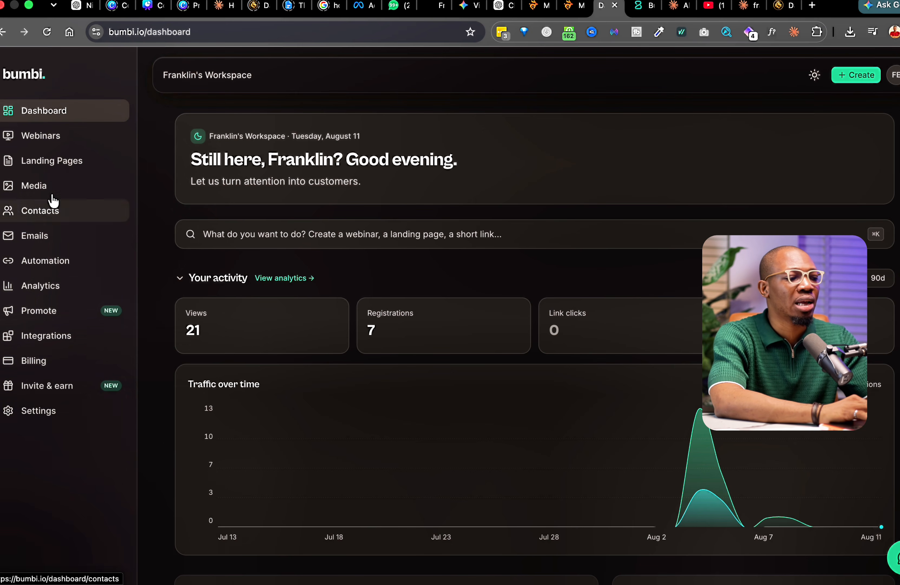
left_click(50, 164)
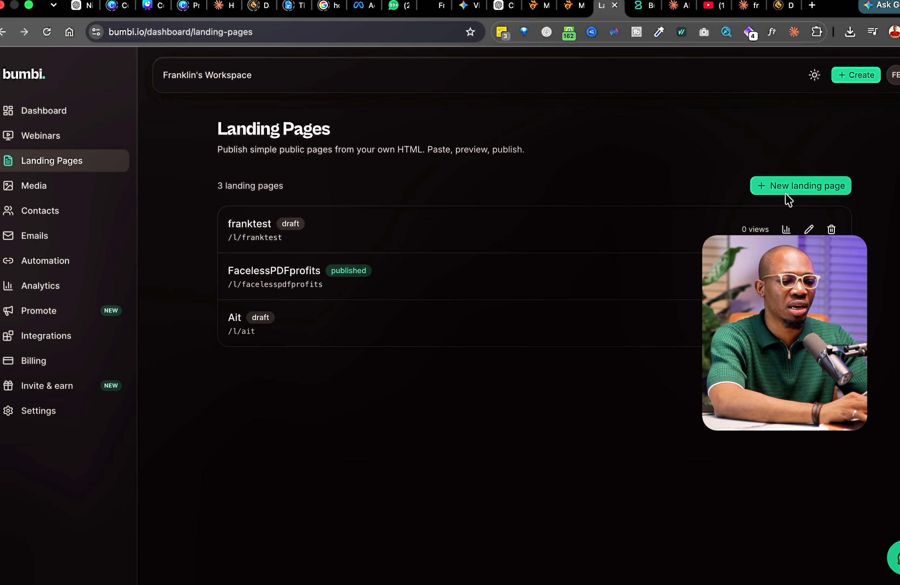
- Create a new landing page titled '1amtest' at bumbi.io/l/1amtest
left_click(789, 186)
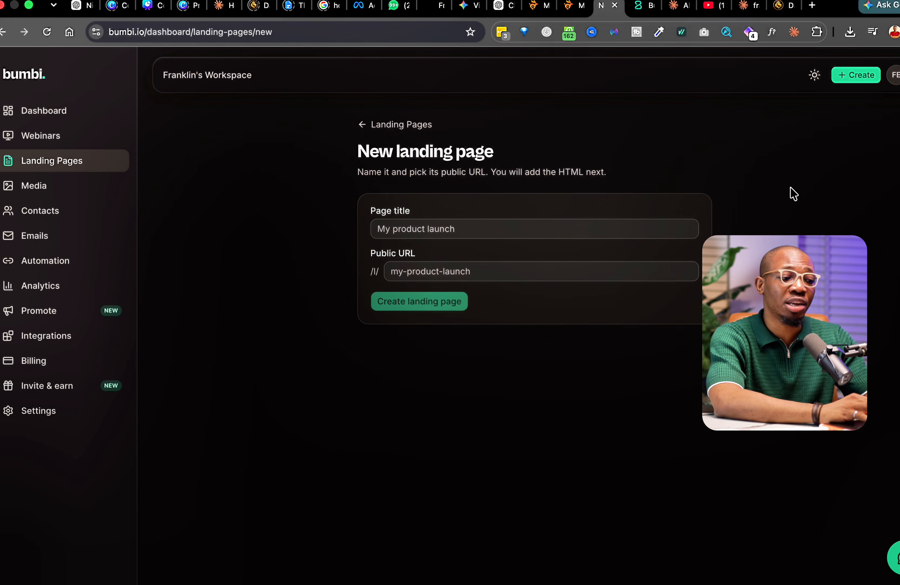
left_click(581, 233)
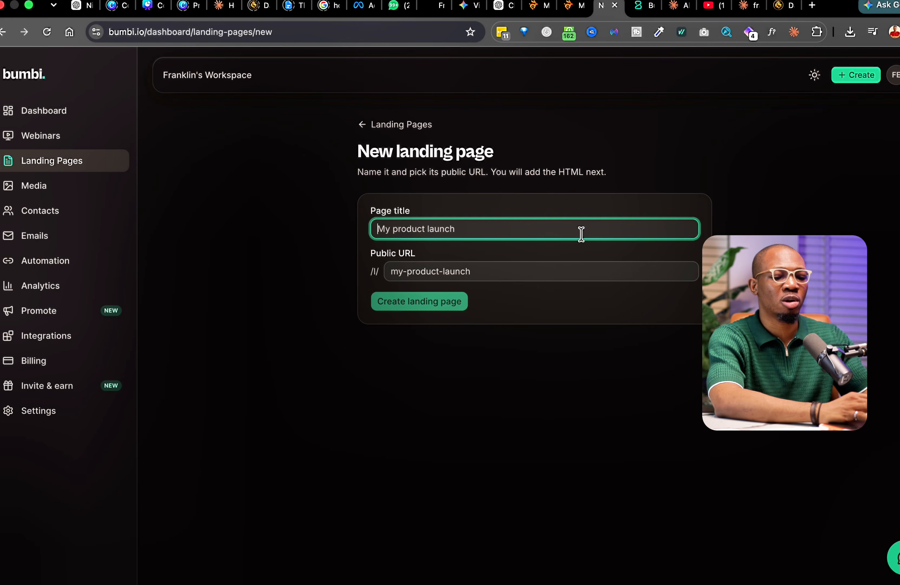
type("1amtest")
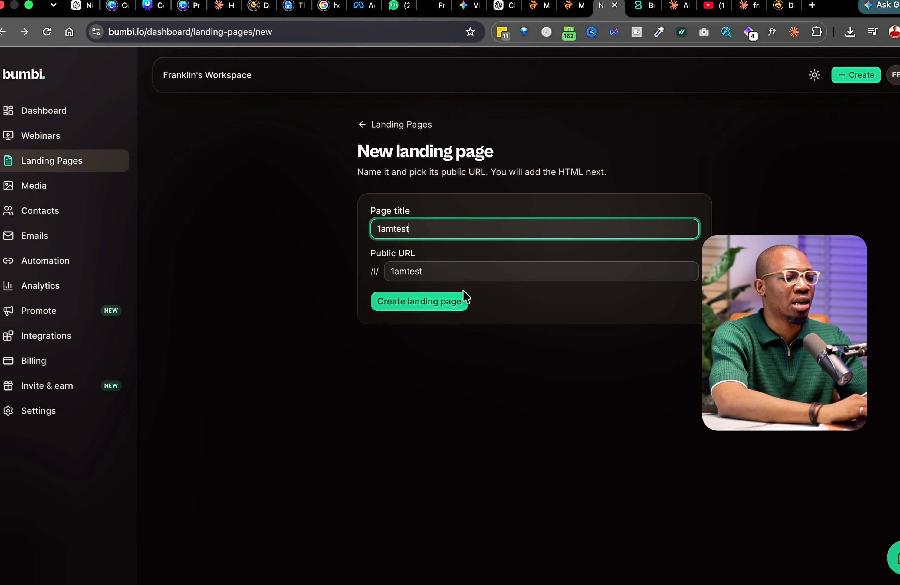
left_click(432, 301)
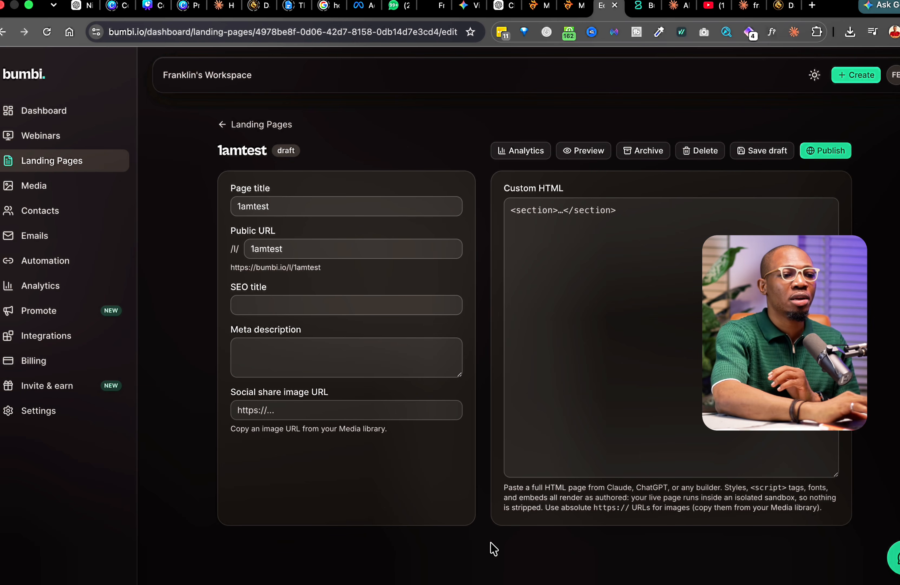
- Review the $37 sales page preview and the Claude chat that built it
left_click(745, 7)
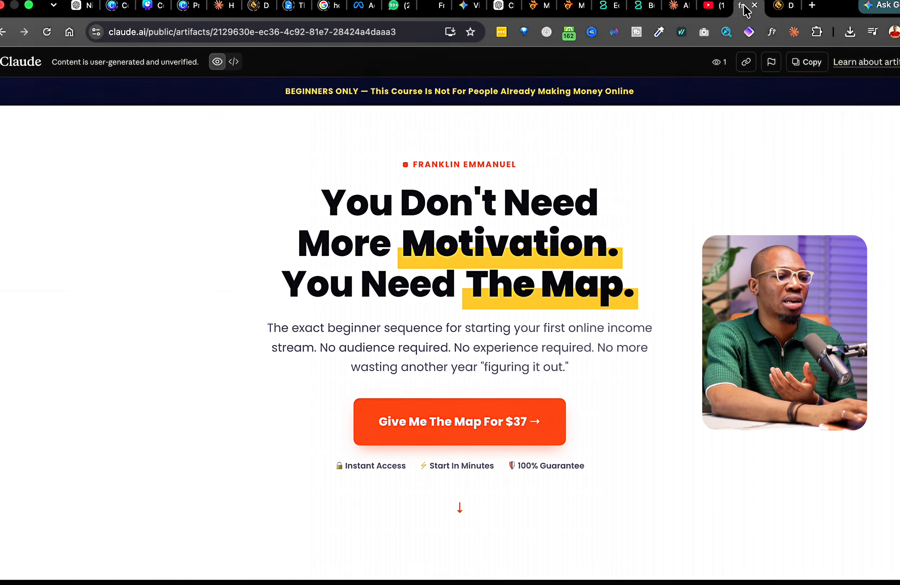
left_click(675, 5)
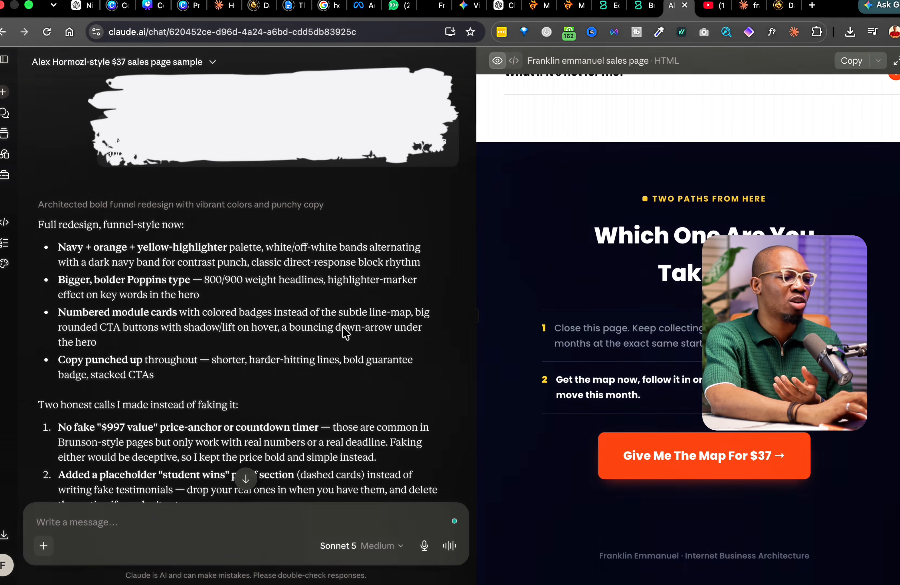
scroll(652, 278, "up", 15)
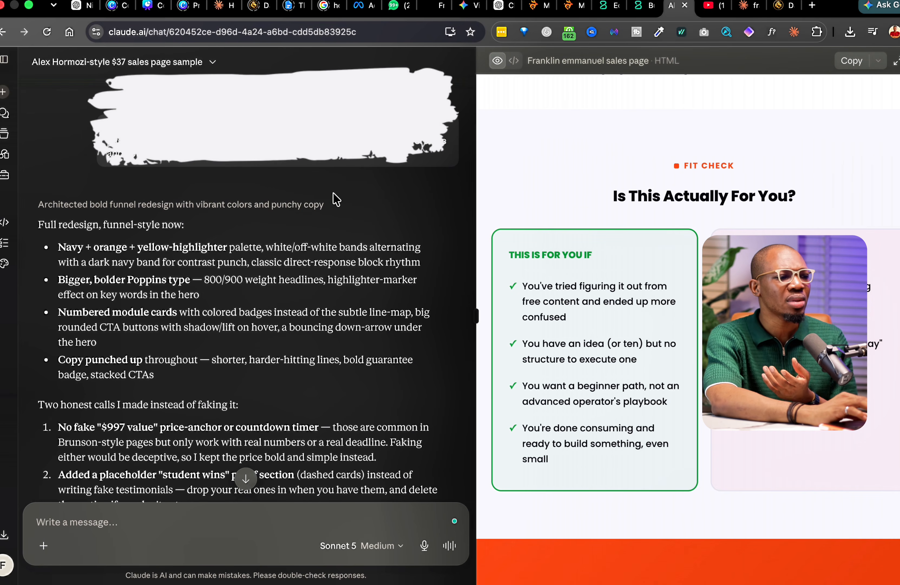
scroll(334, 193, "down", 5)
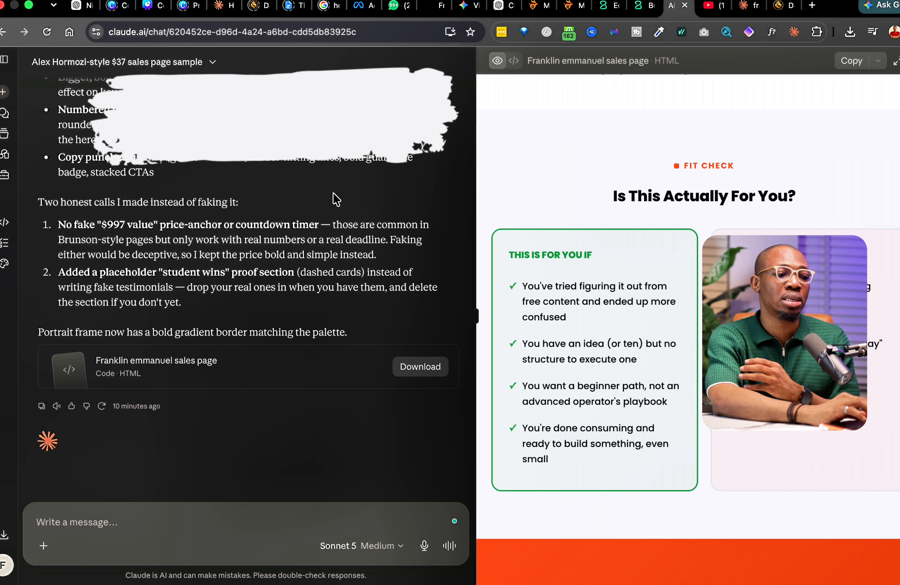
scroll(677, 215, "up", 10)
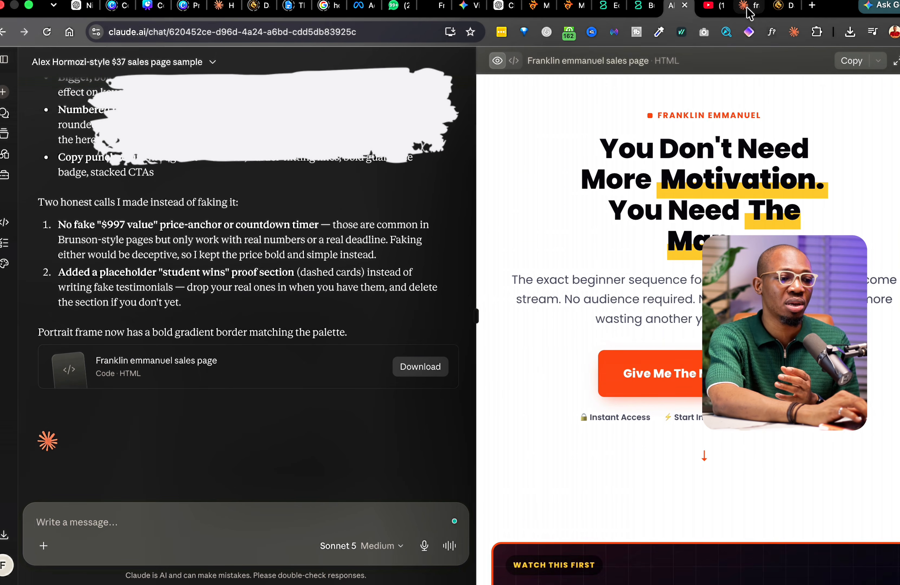
left_click(746, 9)
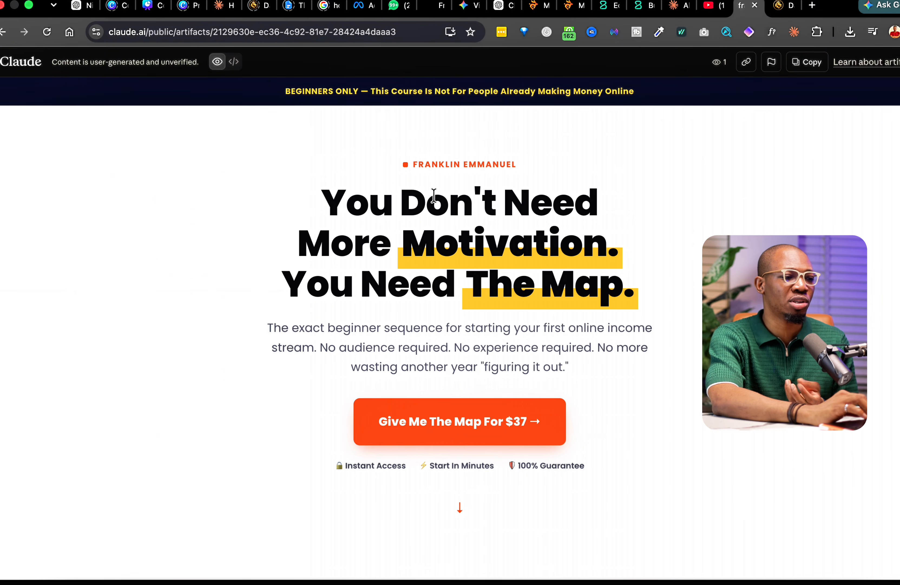
scroll(434, 195, "down", 15)
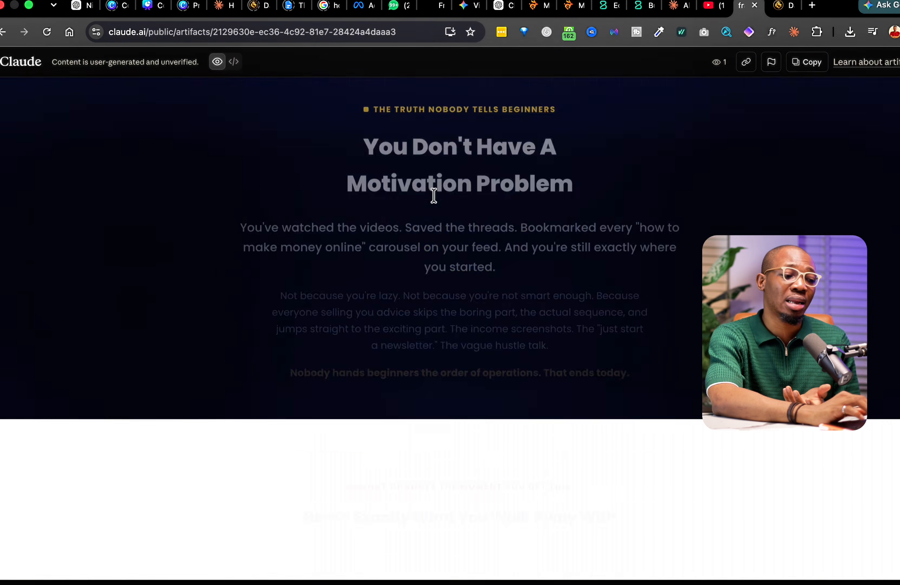
scroll(434, 196, "down", 15)
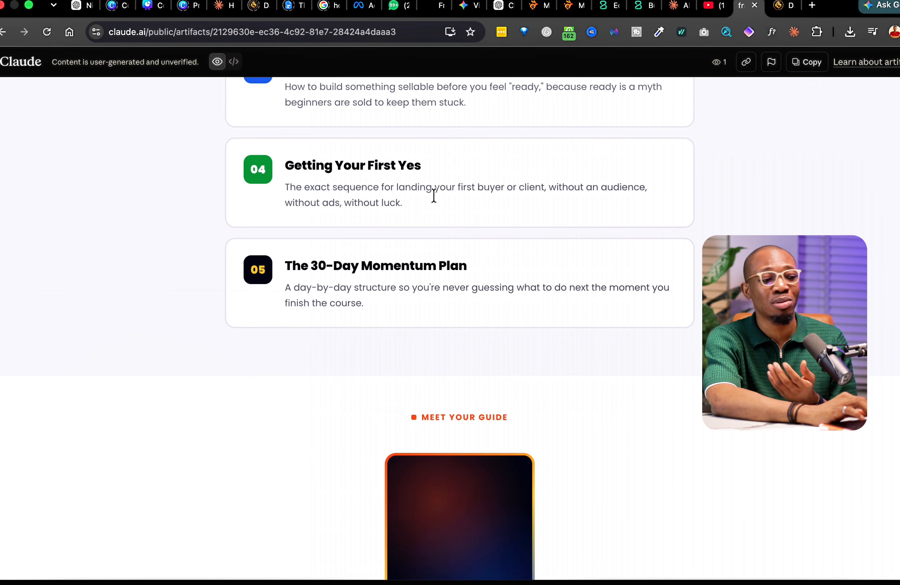
scroll(434, 195, "down", 15)
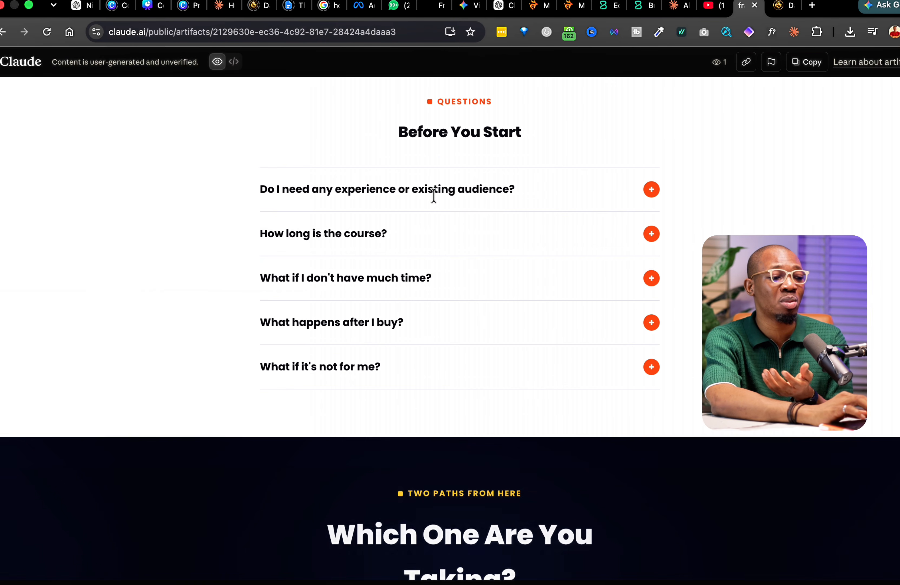
scroll(434, 195, "down", 5)
scroll(434, 195, "up", 15)
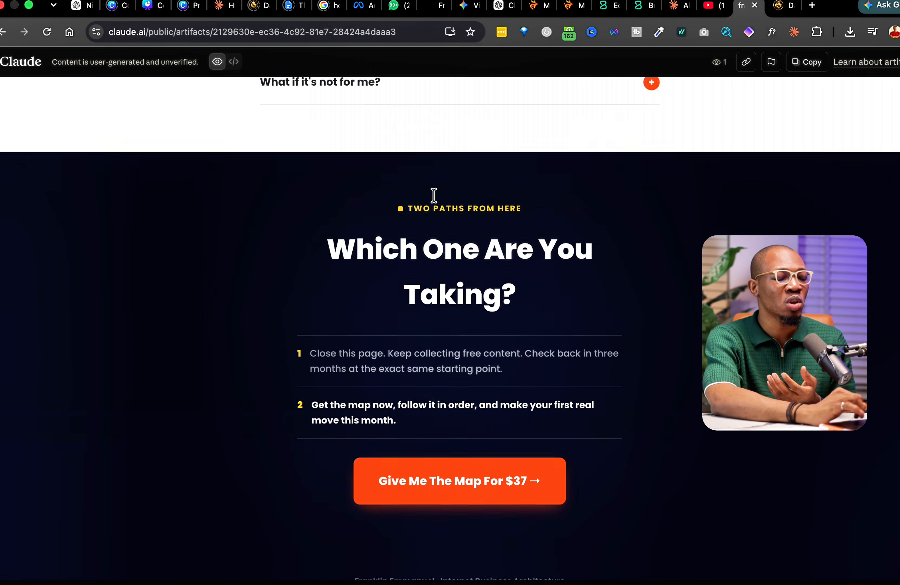
scroll(434, 195, "up", 15)
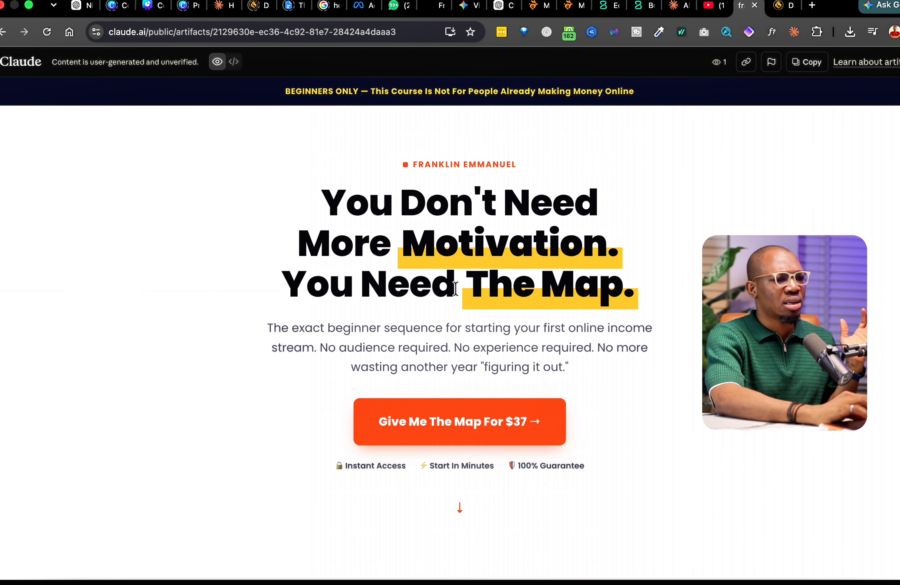
- Copy the sales page HTML from Claude's artifact and return to Bumbi
left_click(674, 7)
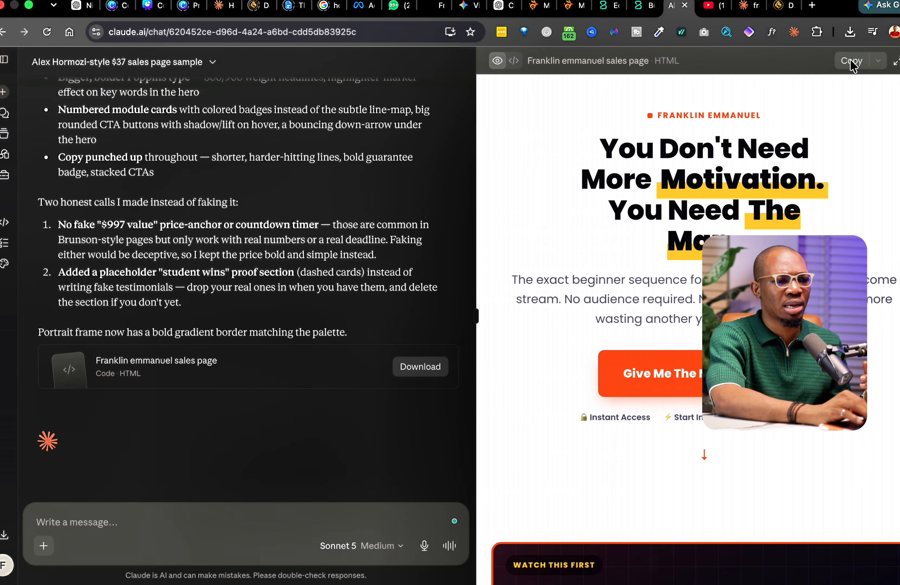
left_click(852, 61)
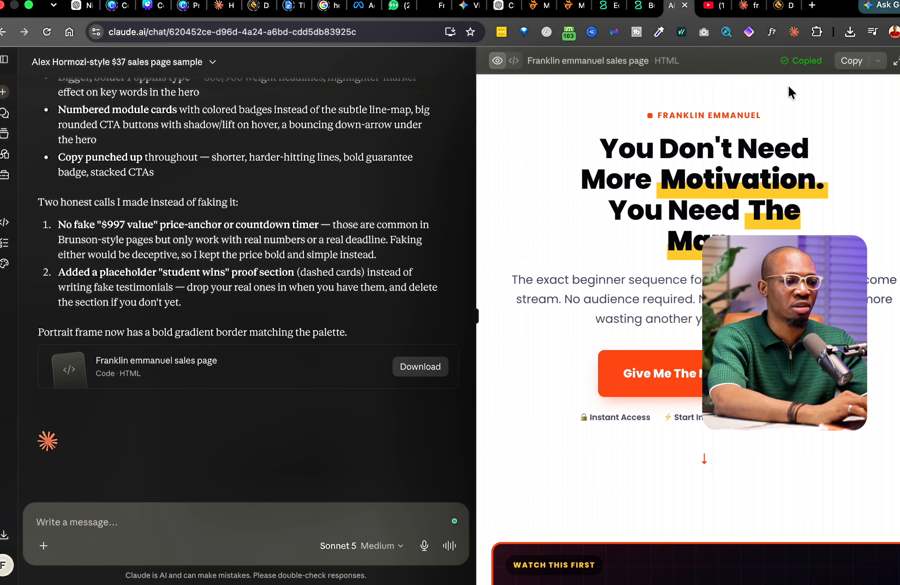
left_click(642, 12)
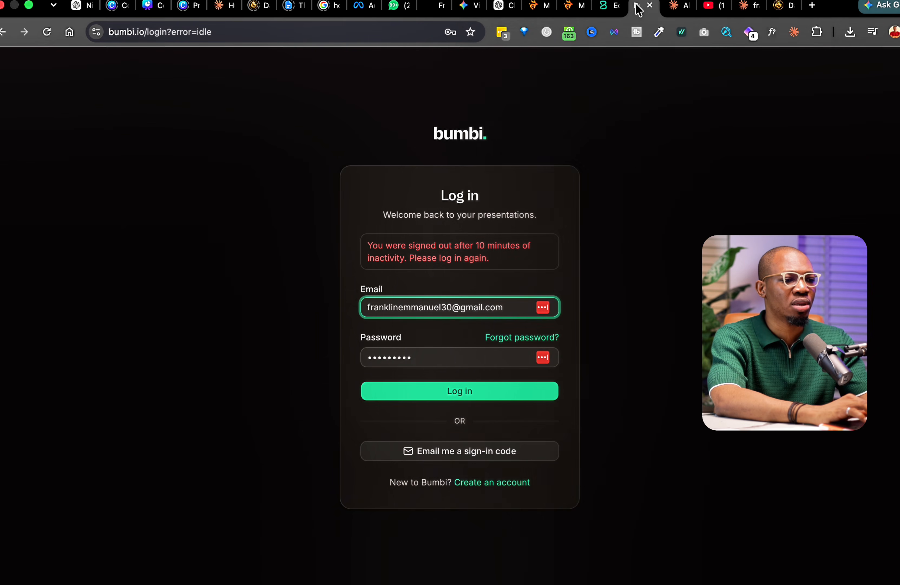
- Log back in to Bumbi with the saved account and reopen Landing Pages
left_click(505, 301)
left_click(471, 346)
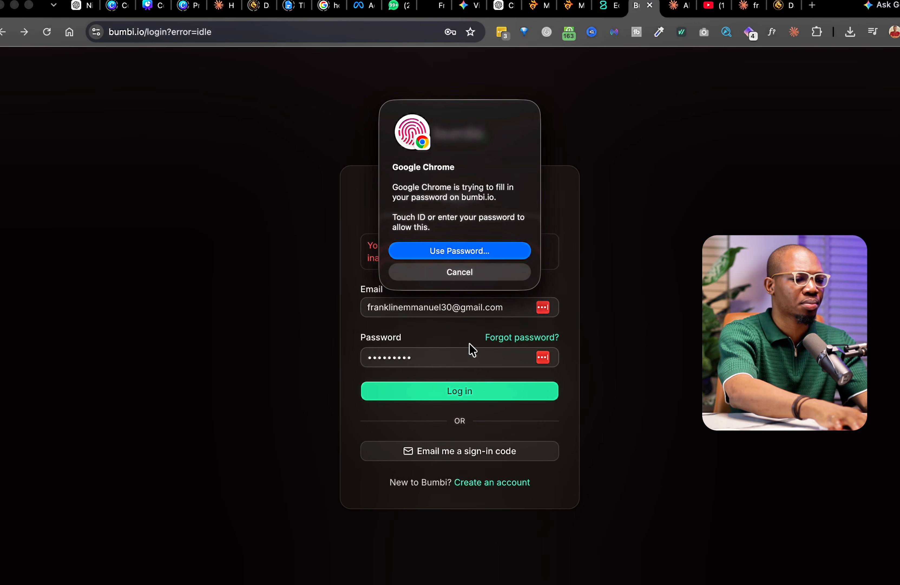
left_click(374, 395)
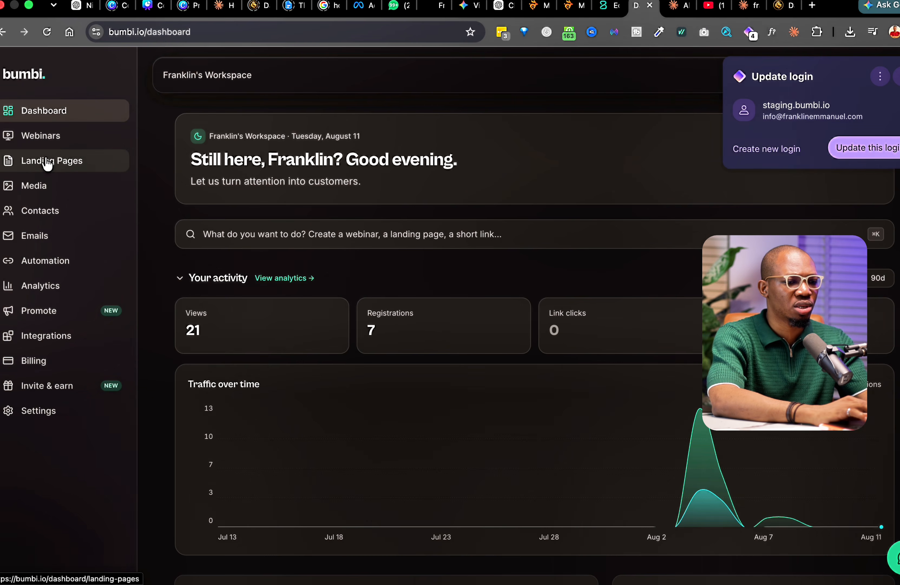
left_click(48, 161)
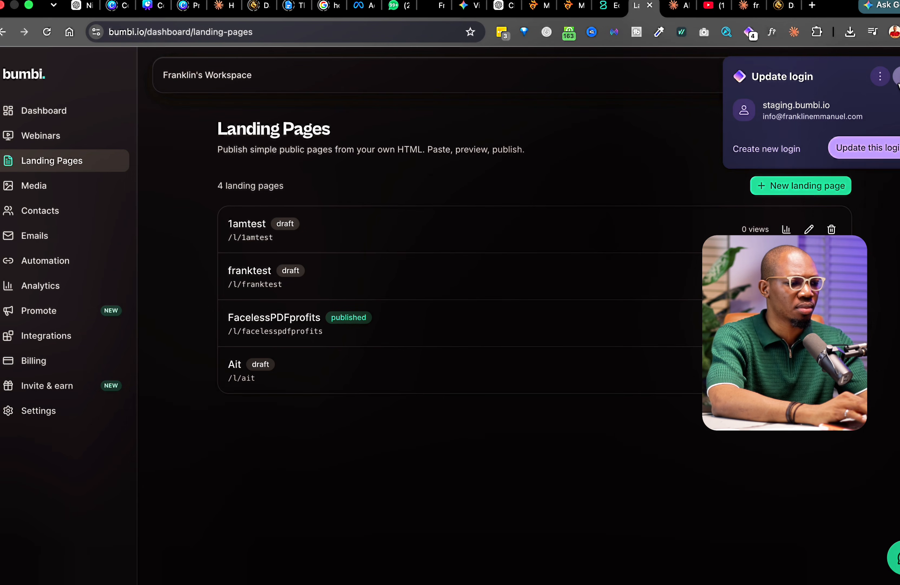
left_click(896, 76)
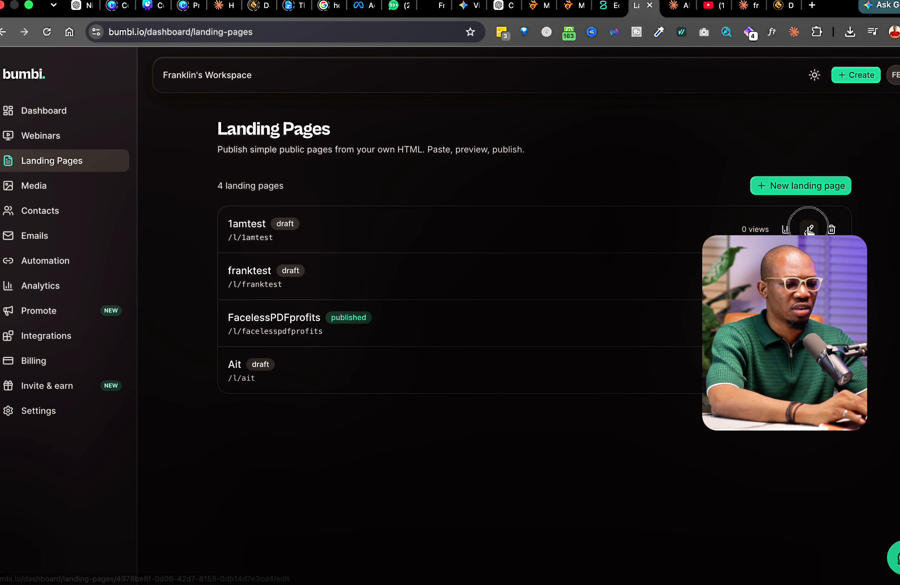
- Paste the full sales-page HTML into 1amtest's Custom HTML and publish it
left_click(809, 229)
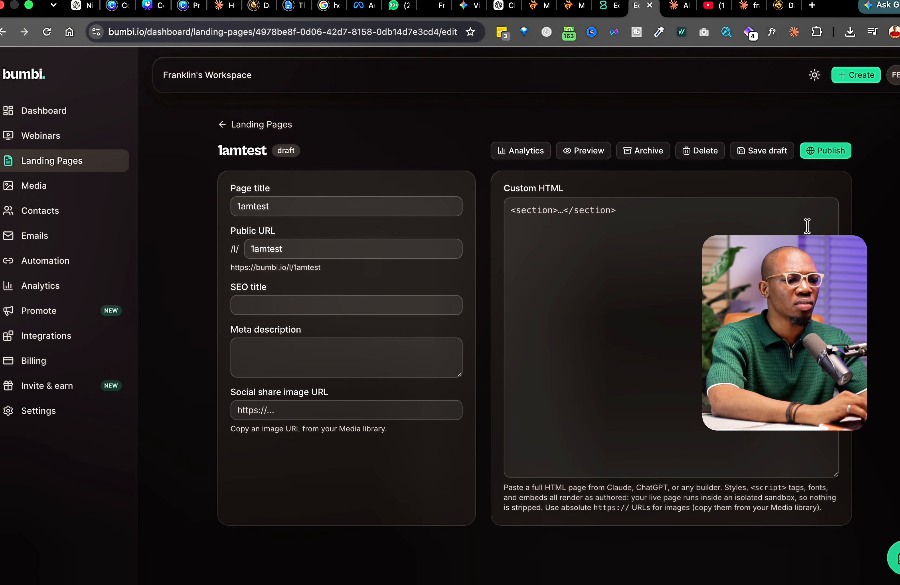
left_click(705, 224)
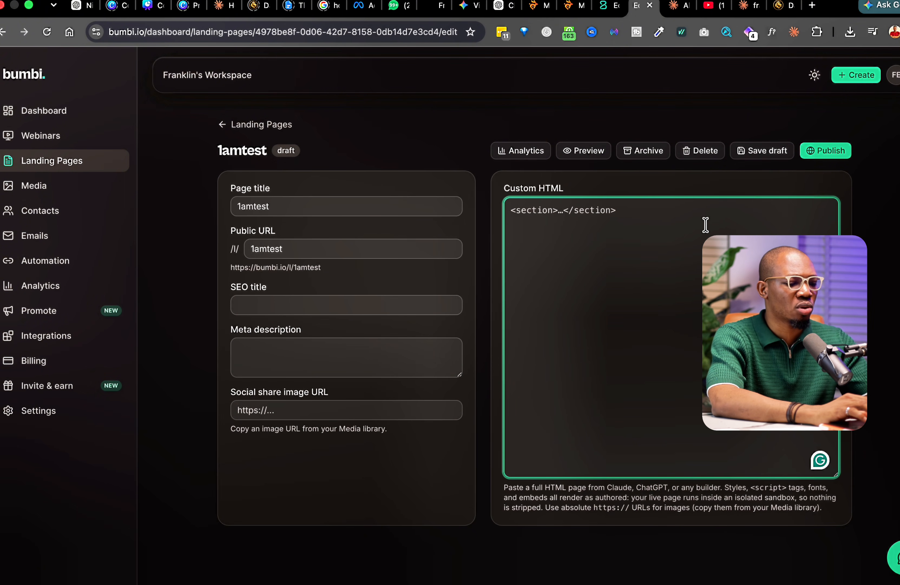
key("super+v")
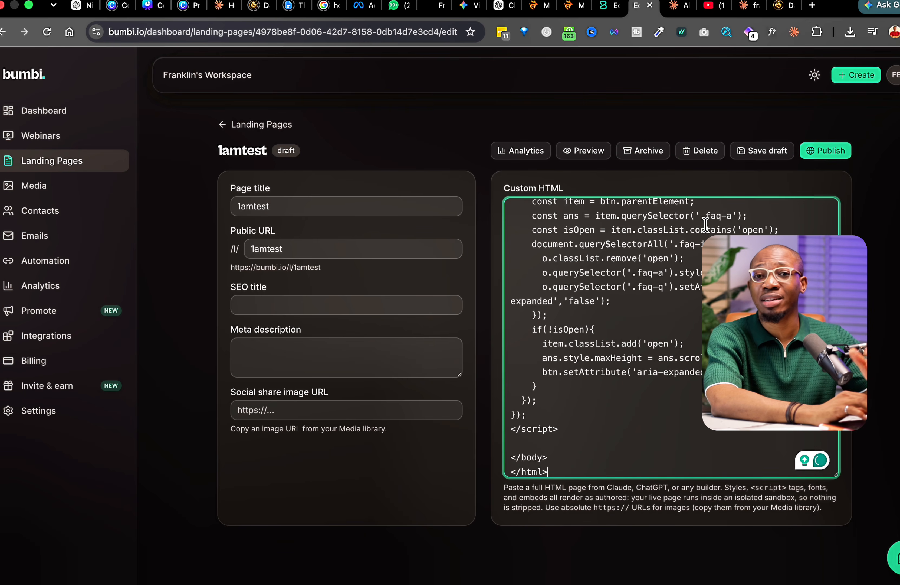
left_click(834, 152)
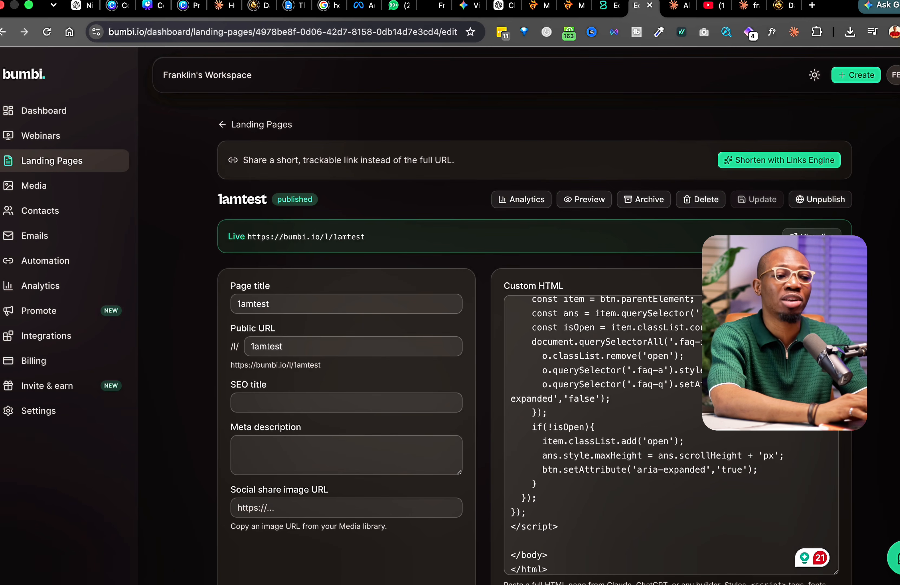
left_click(813, 235)
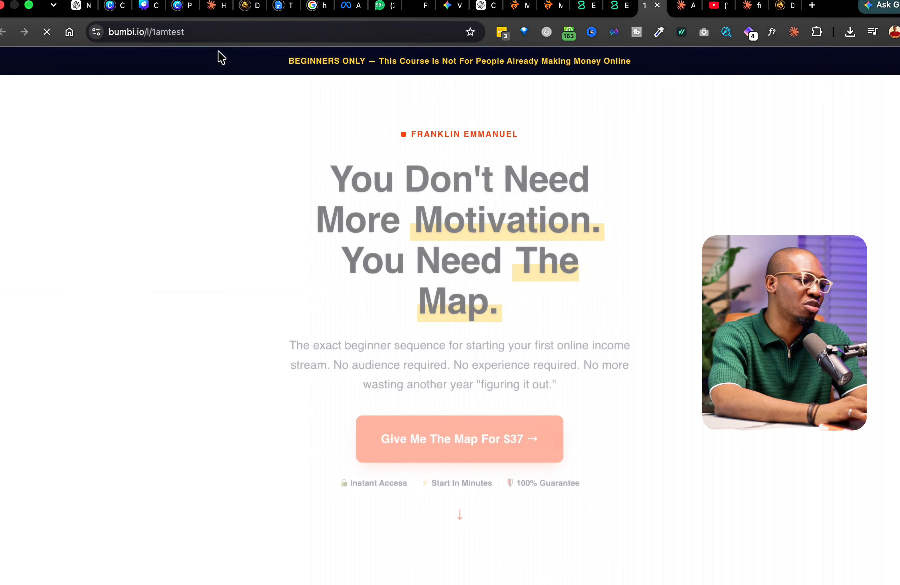
- Scroll through the live 1amtest page, highlighting the hero headline
scroll(367, 281, "down", 20)
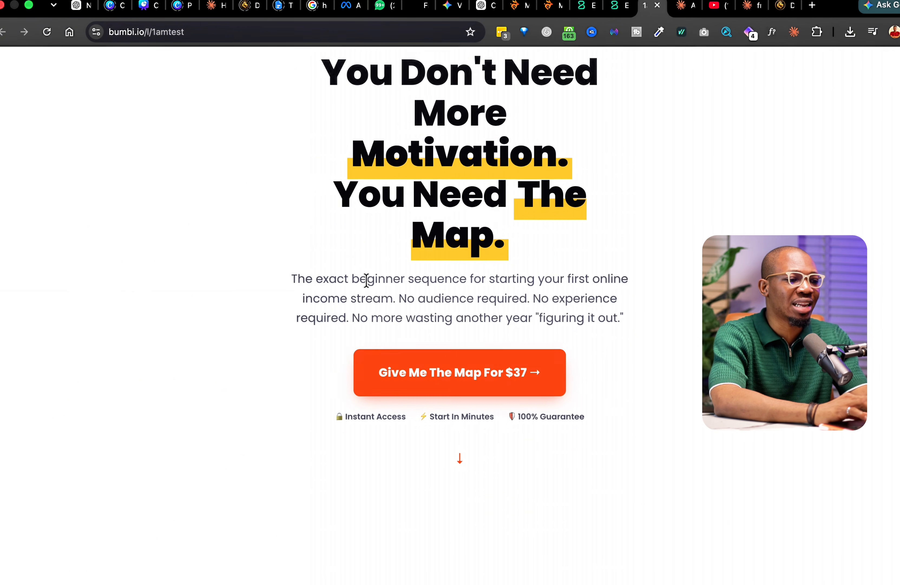
scroll(366, 281, "down", 18)
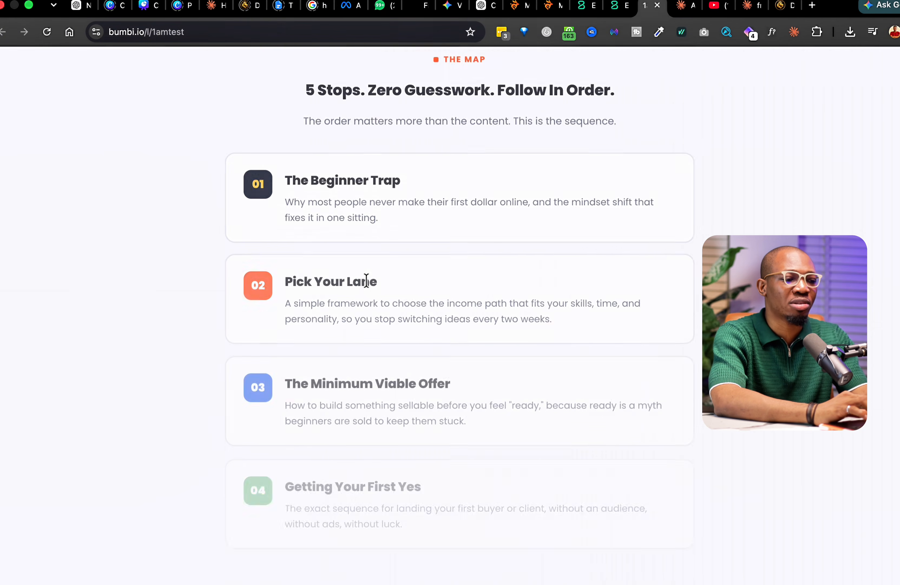
scroll(367, 281, "up", 20)
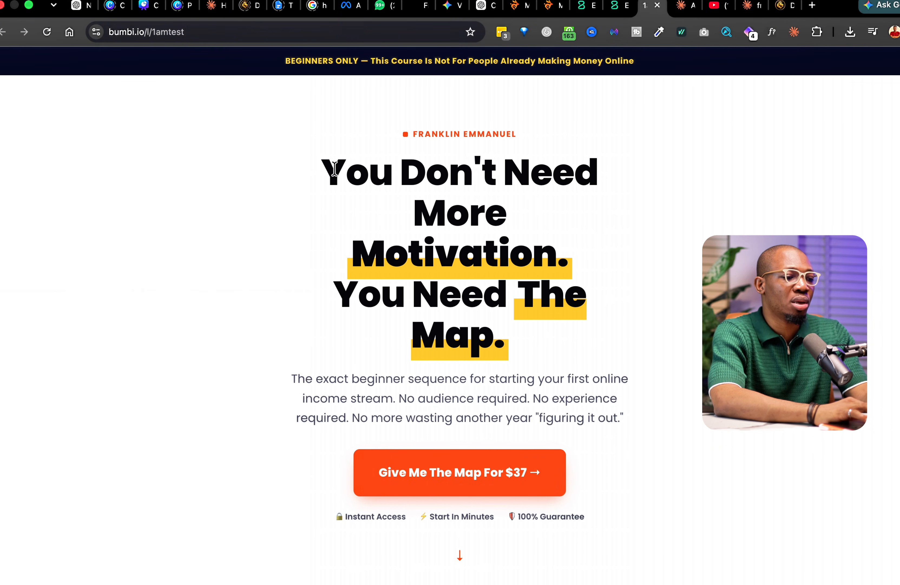
left_click_drag(336, 161, 633, 348)
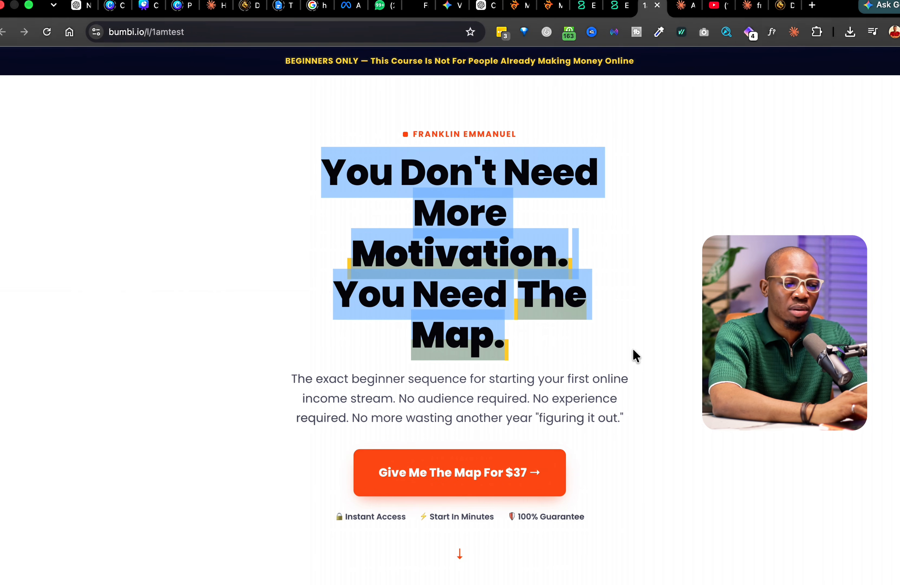
scroll(633, 348, "down", 10)
scroll(633, 349, "down", 20)
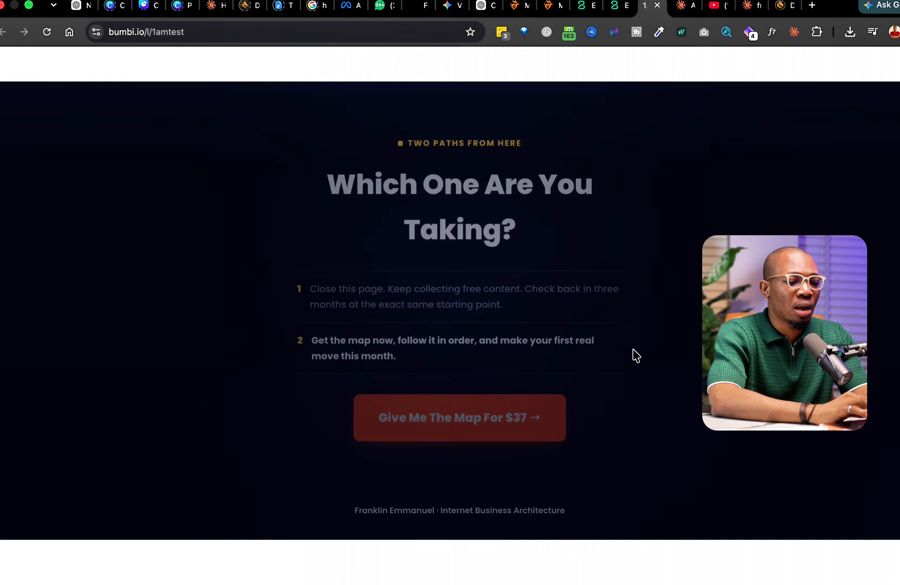
scroll(633, 349, "up", 20)
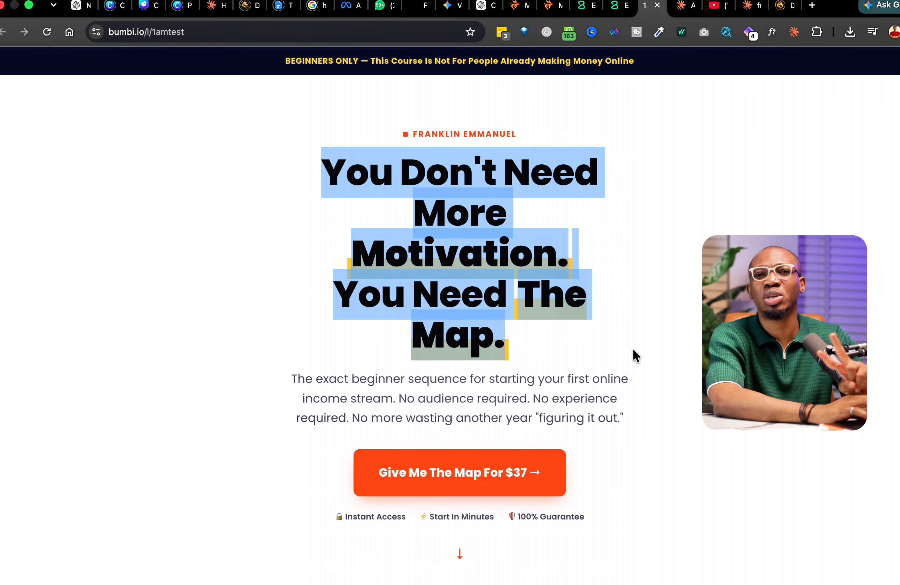
scroll(633, 350, "down", 10)
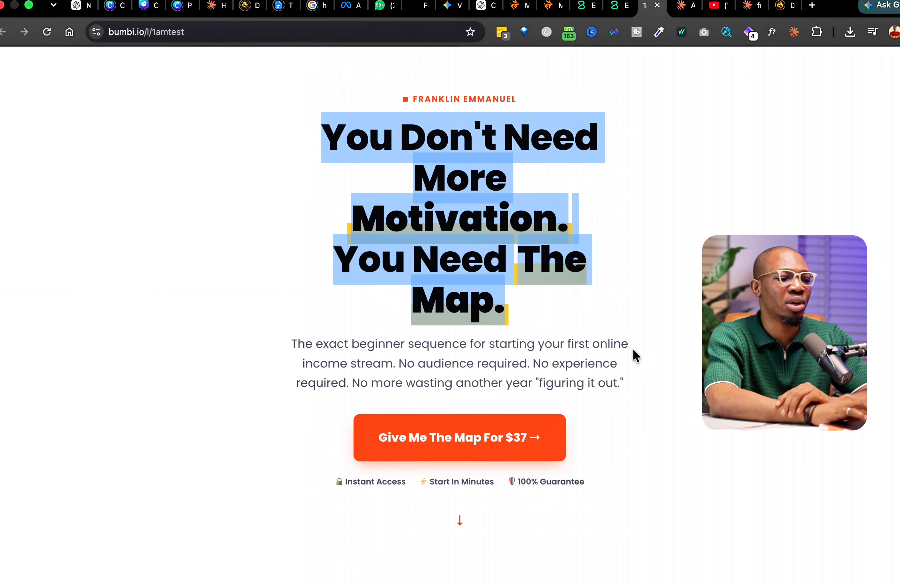
scroll(636, 355, "down", 20)
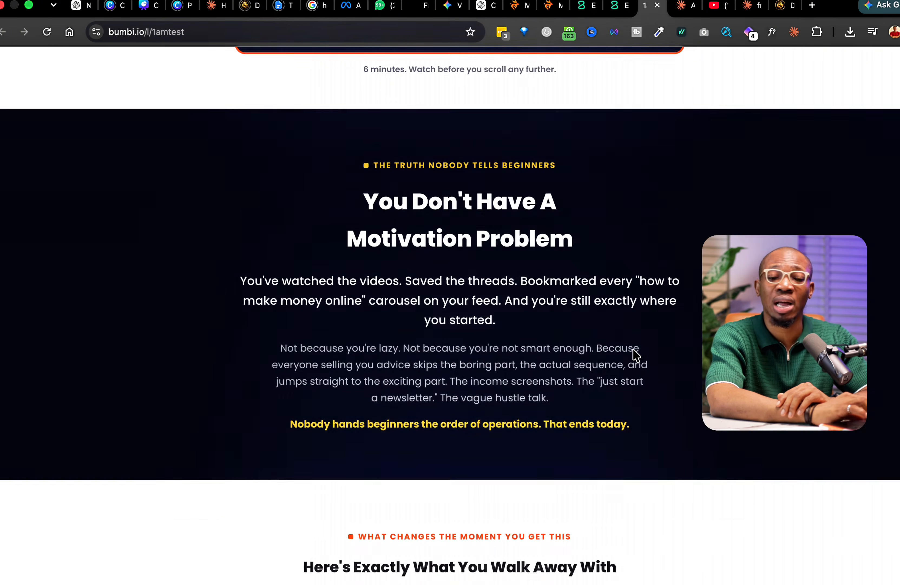
scroll(637, 355, "up", 20)
scroll(633, 355, "up", 18)
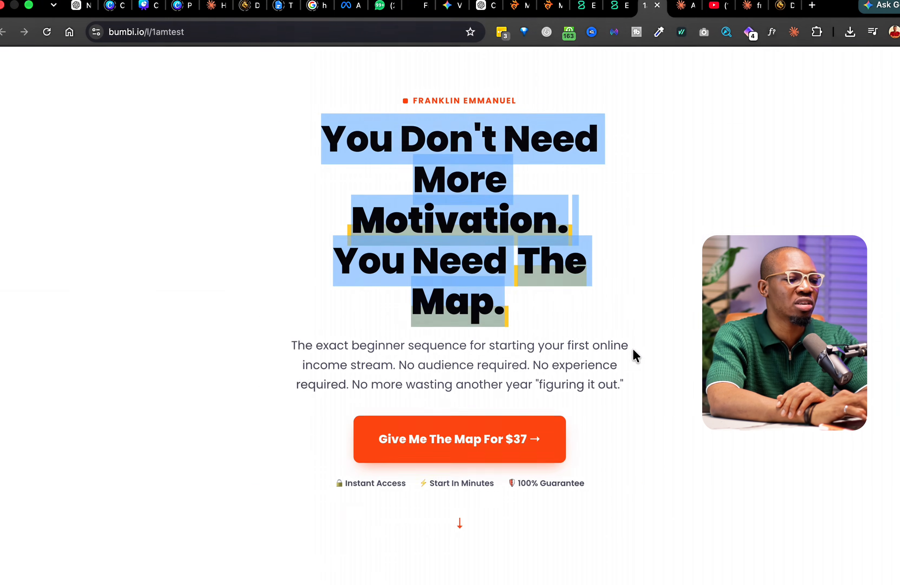
scroll(633, 356, "down", 10)
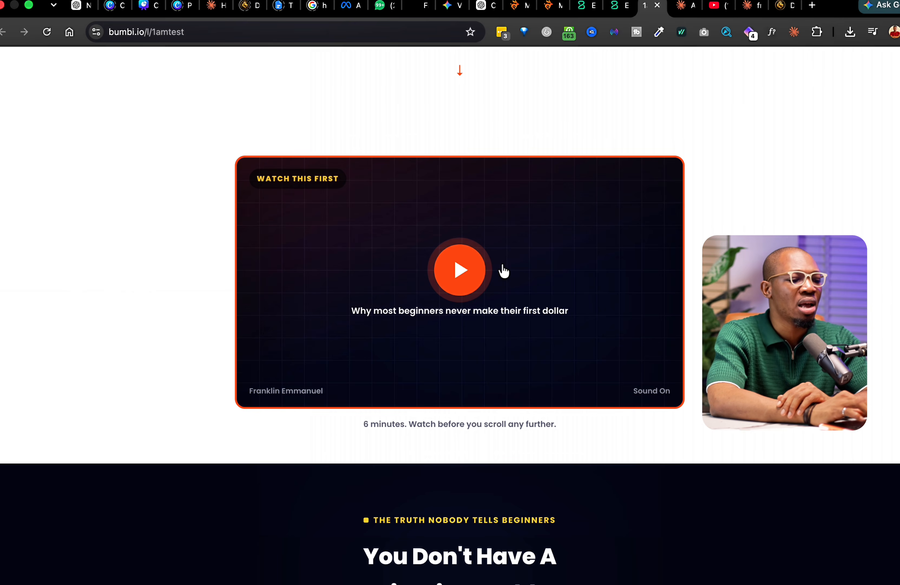
scroll(503, 270, "down", 20)
scroll(503, 271, "up", 8)
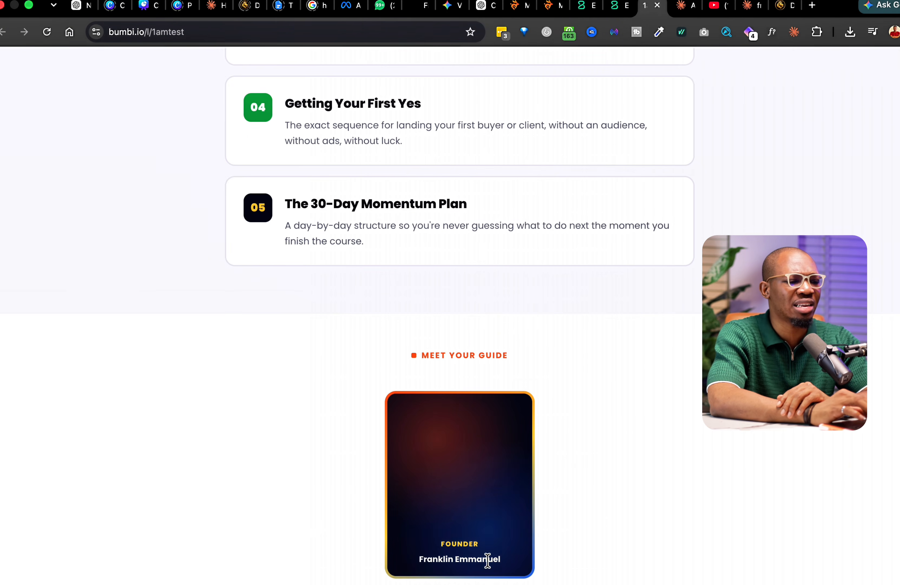
scroll(455, 484, "down", 4)
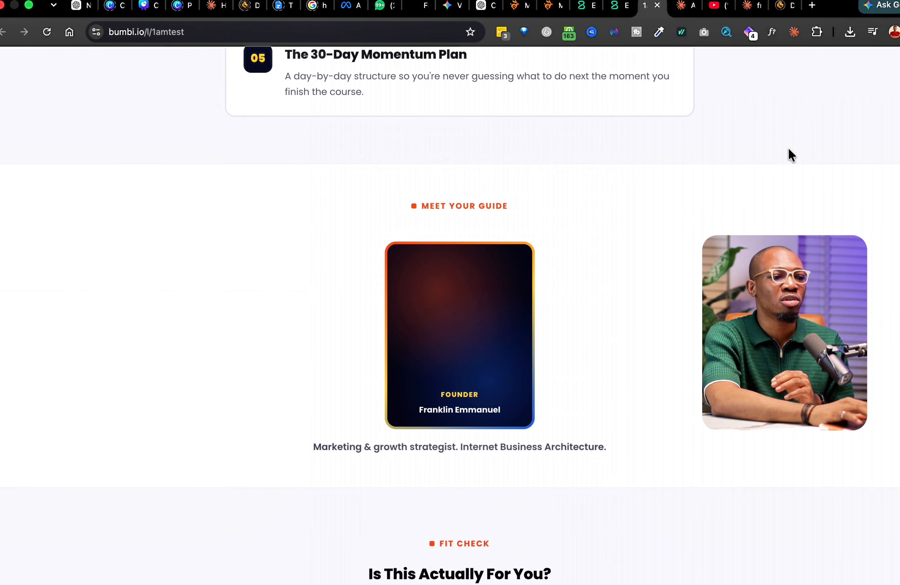
- Copy the YouTube video's URL and return to the Claude chat
left_click(710, 5)
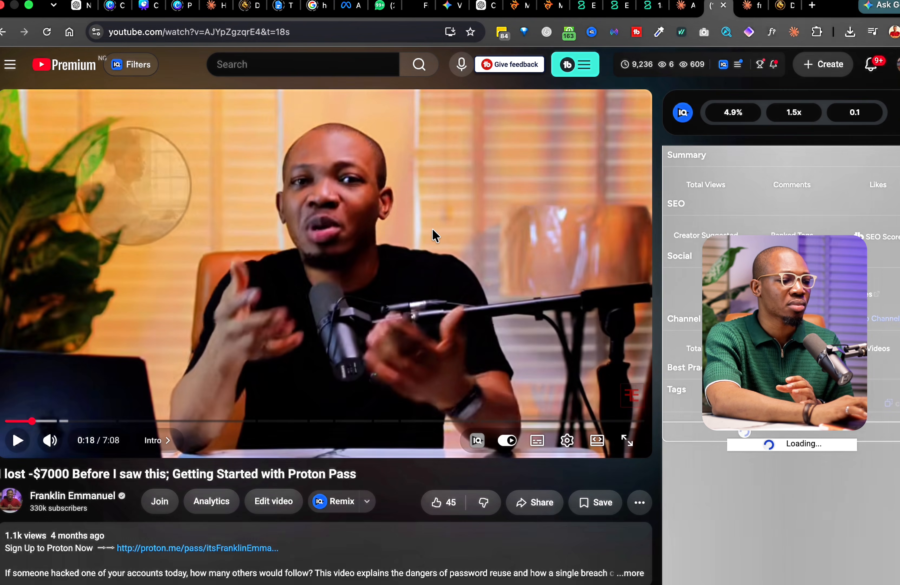
right_click(433, 236)
left_click(462, 298)
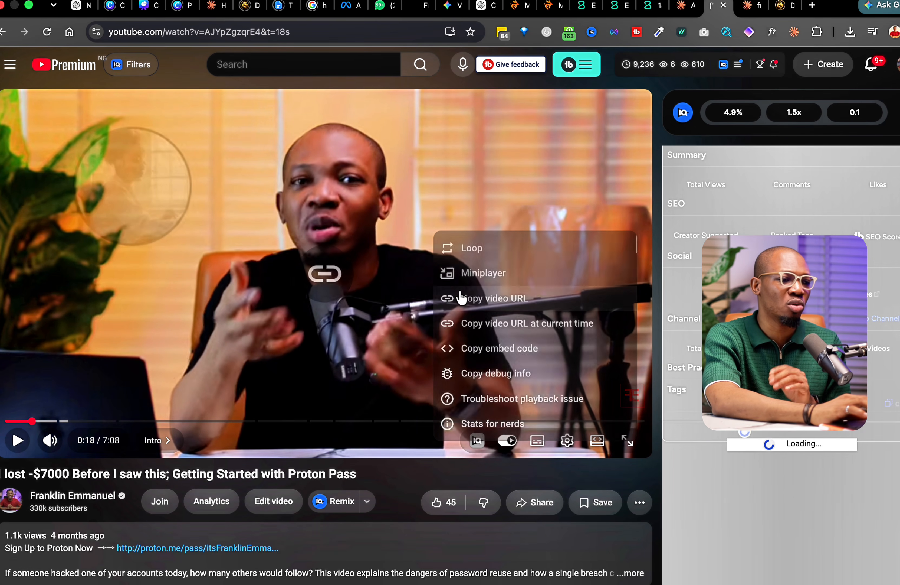
left_click(682, 10)
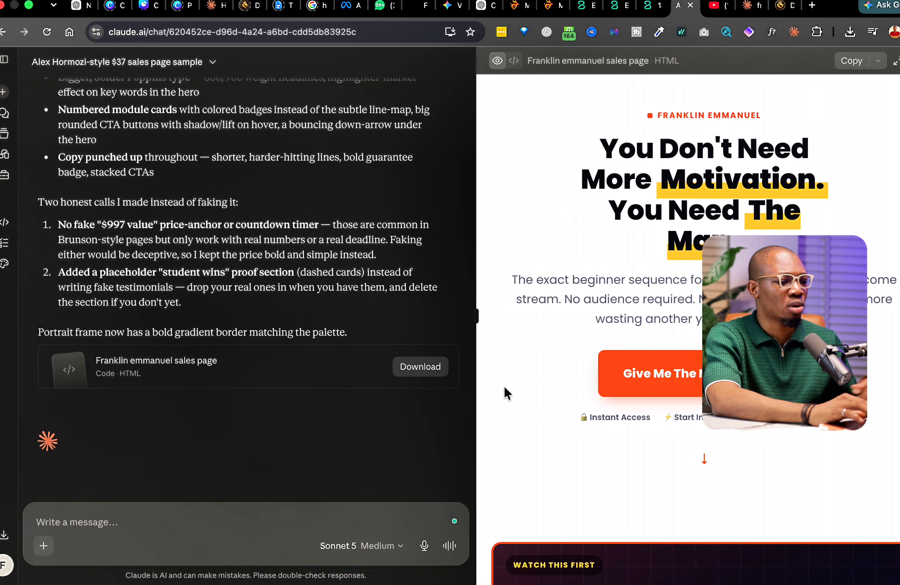
- Draft 'For the VSL ADD THIS -' with the YouTube link, then begin 'For the Image place holder add this -'
left_click(173, 512)
type("For the VSL")
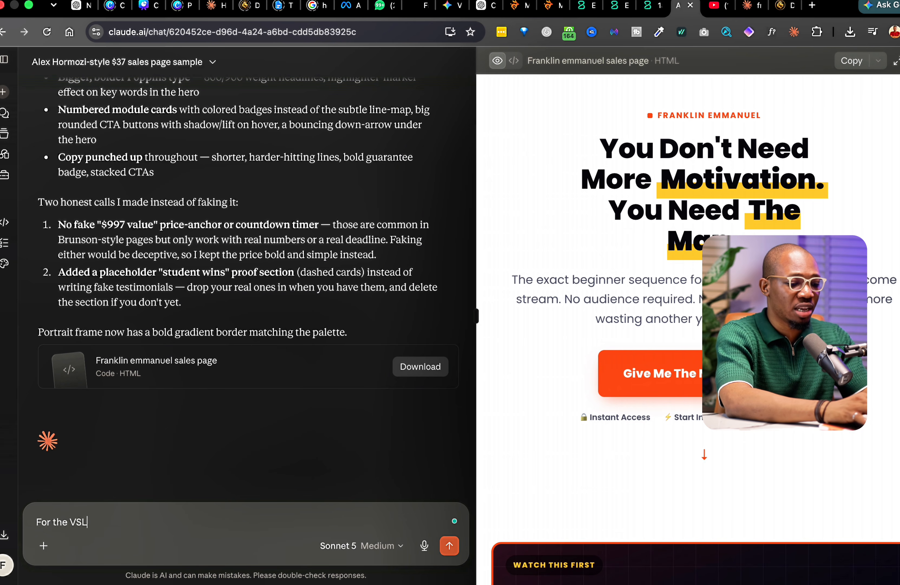
type(" -")
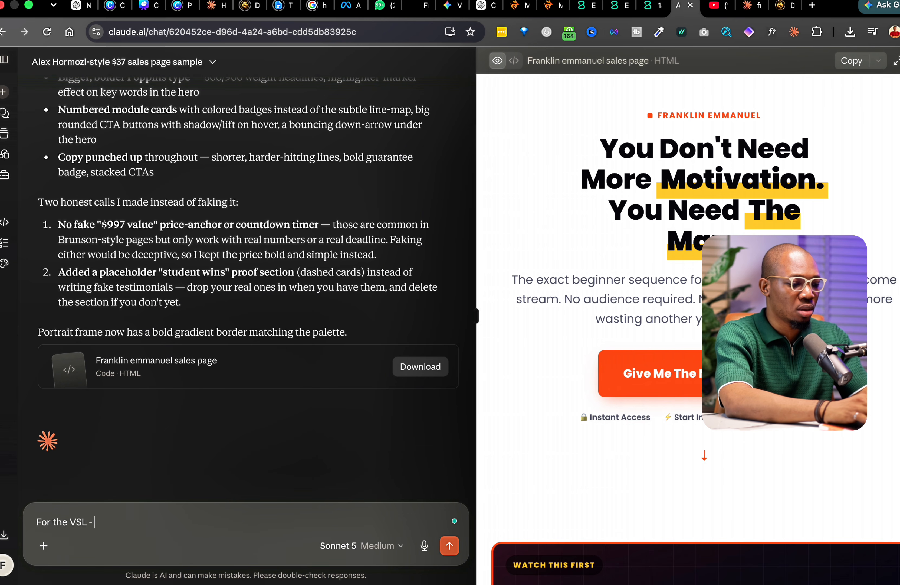
key("super+v")
left_click(89, 523)
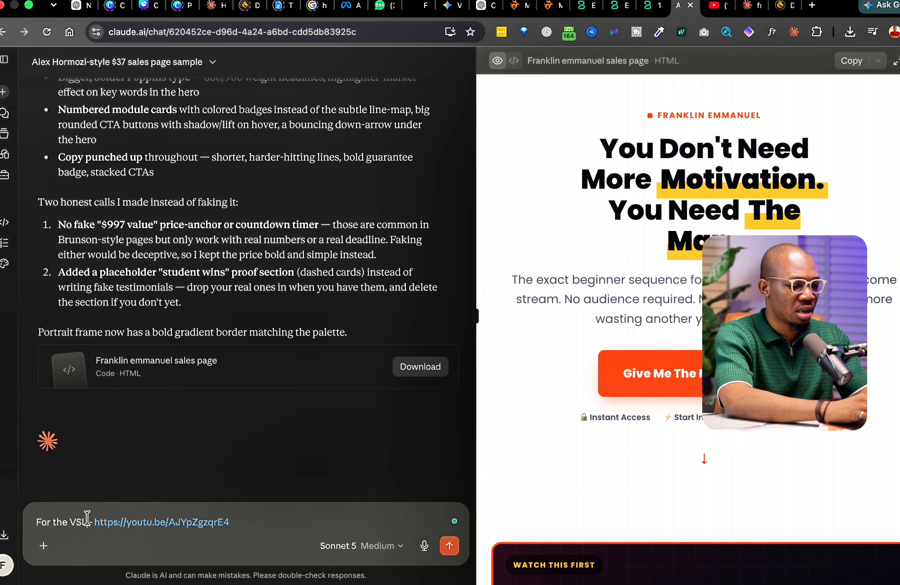
type("ADD THIS")
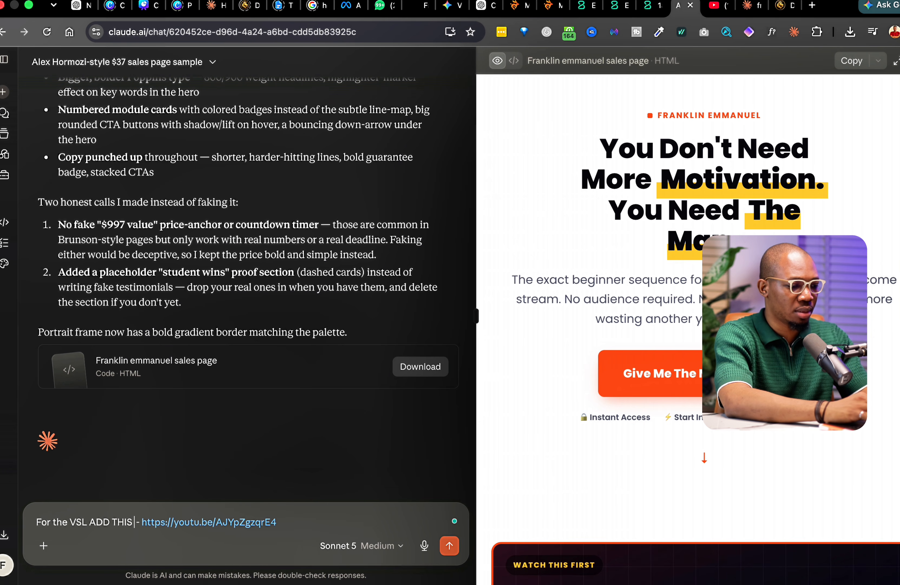
left_click(304, 523)
key("shift+Return")
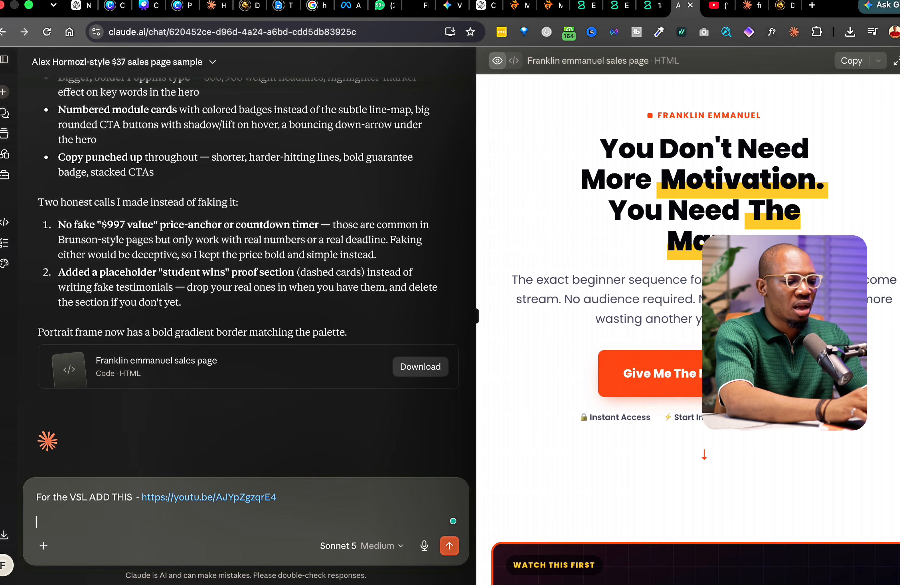
type("For the Image")
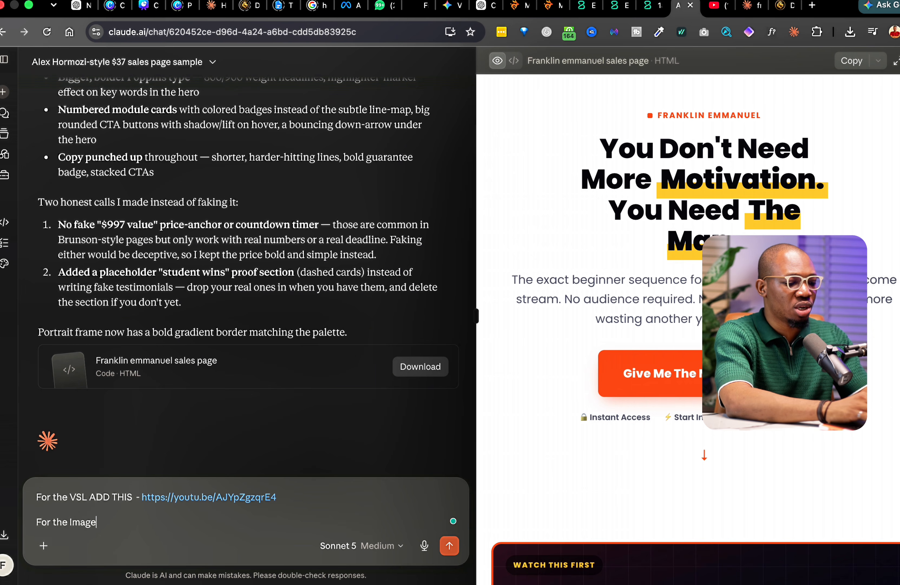
type(" place holder")
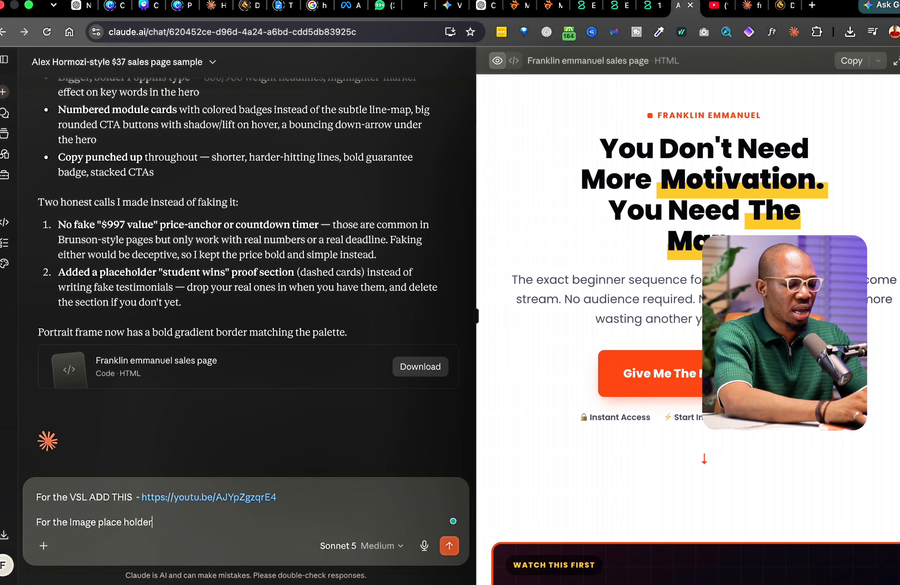
type(" add this ")
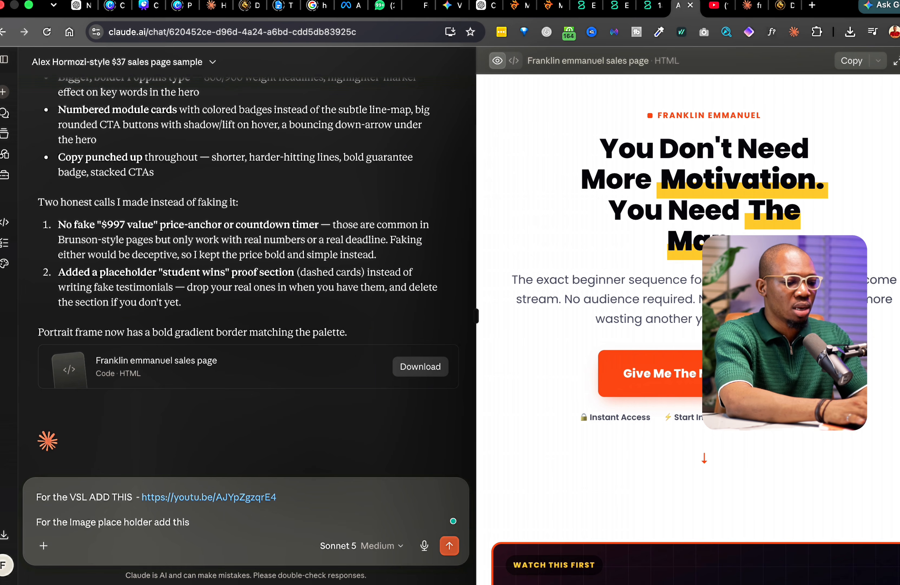
type("-")
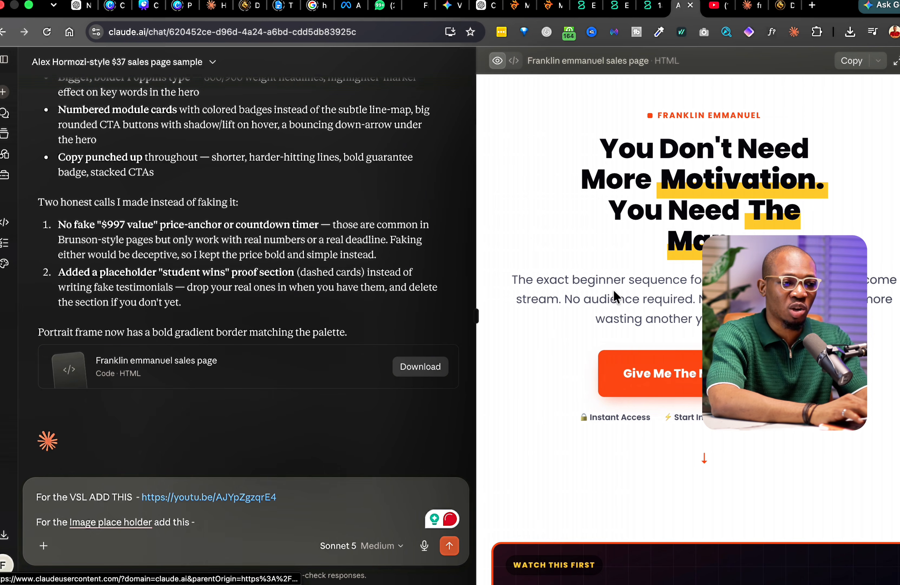
- Upload the smiling ChatGPT portrait PNG from Downloads to the Media library and copy its URL
left_click(645, 7)
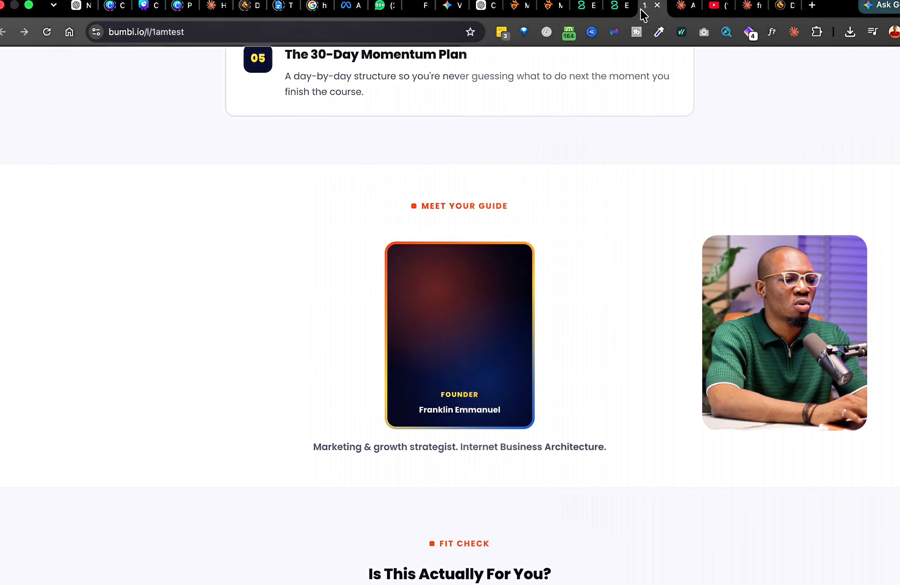
left_click(613, 11)
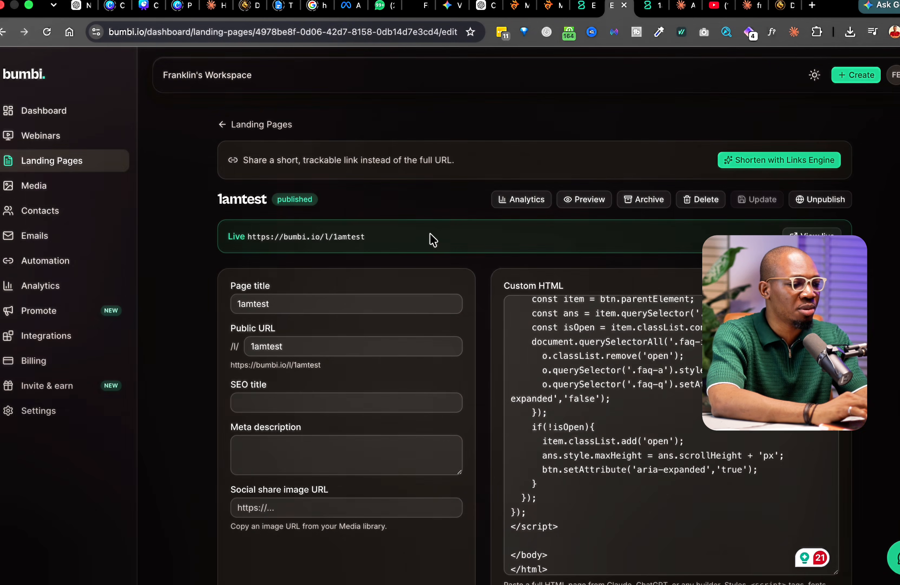
left_click(36, 194)
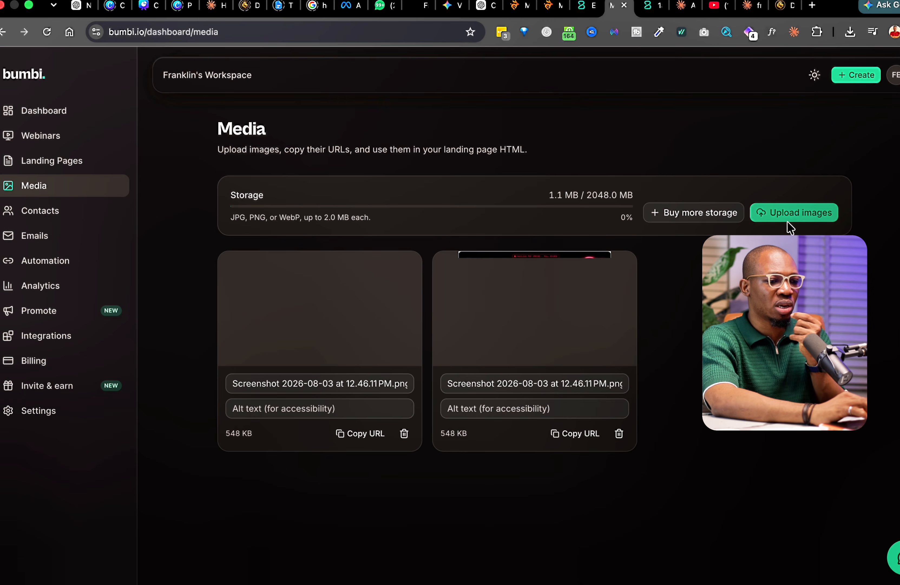
left_click(784, 217)
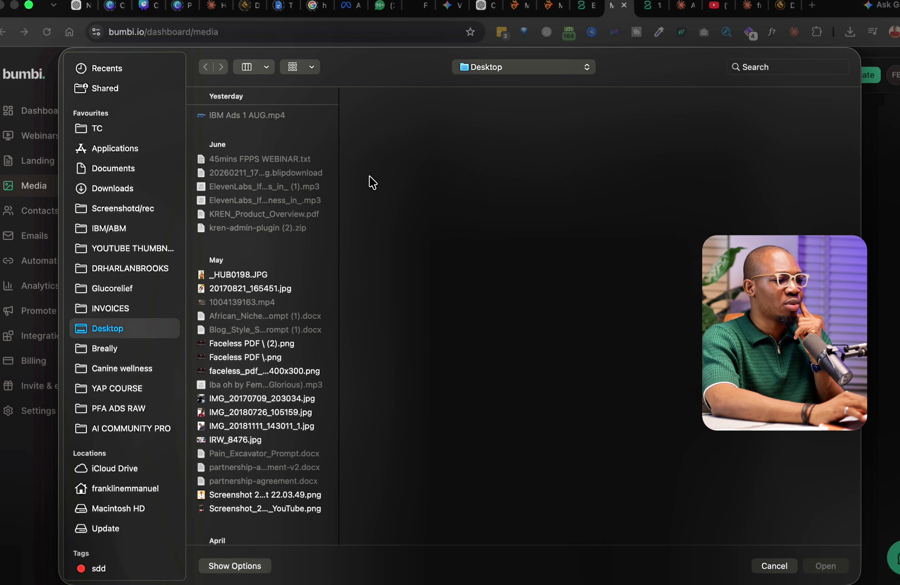
left_click(101, 192)
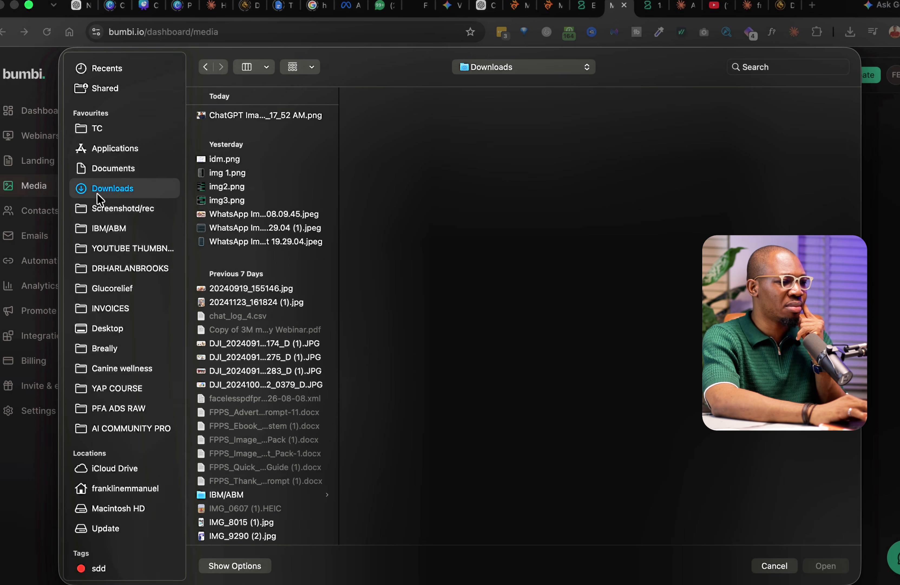
left_click(291, 114)
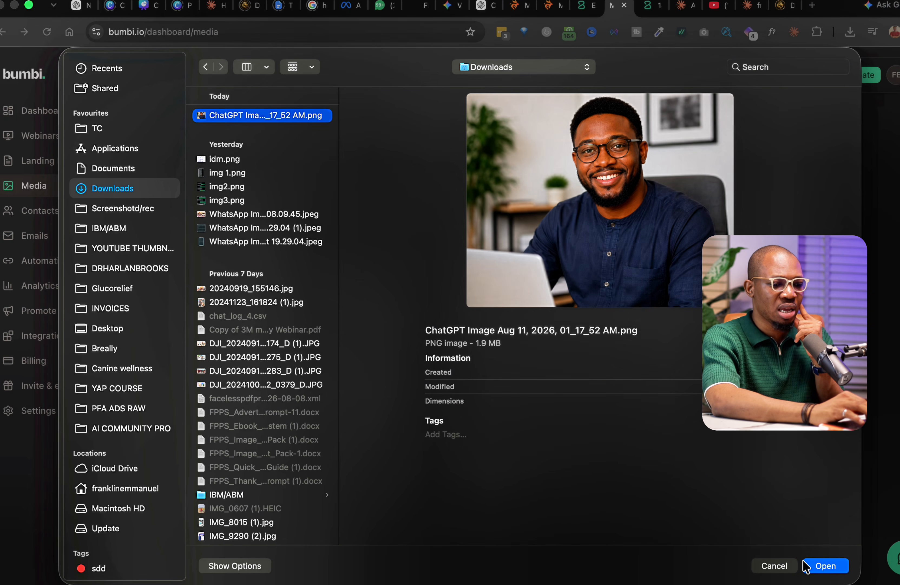
left_click(826, 566)
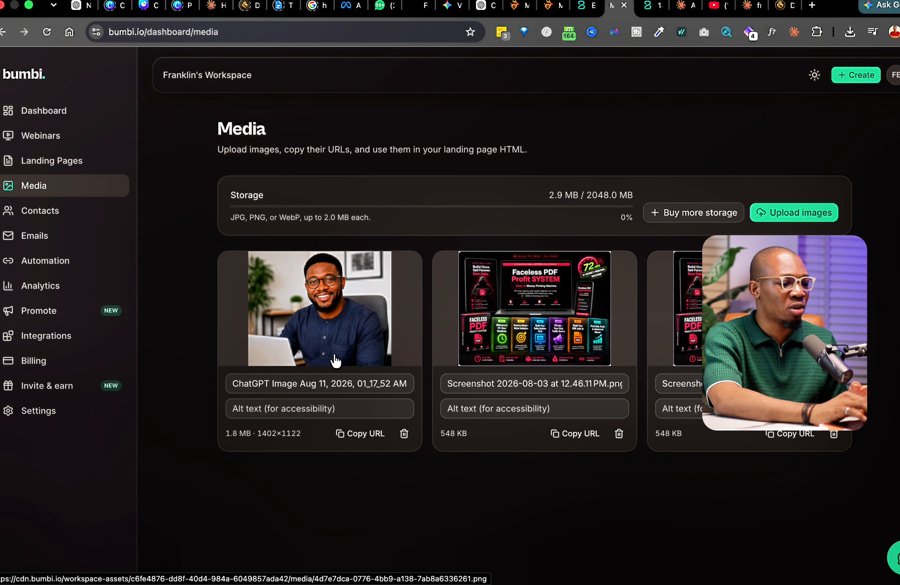
left_click(369, 433)
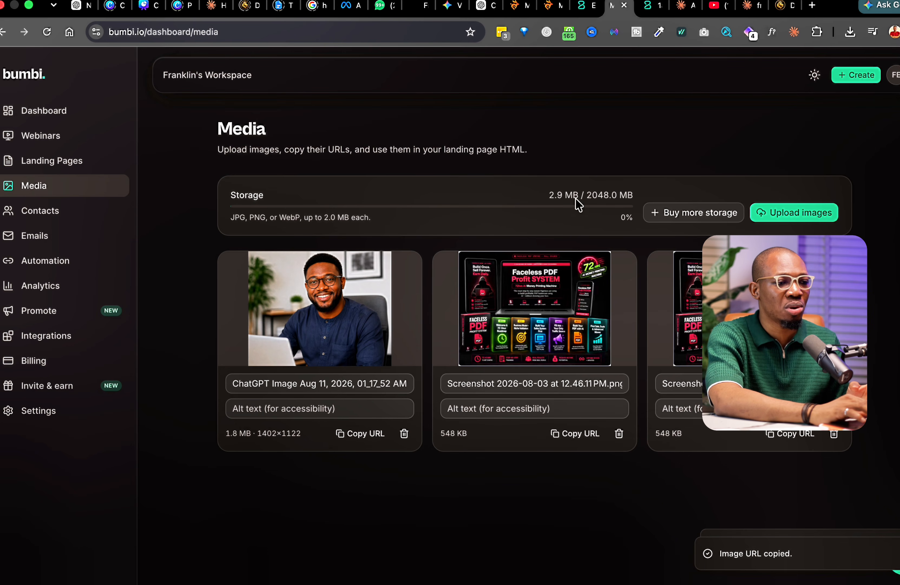
left_click(683, 6)
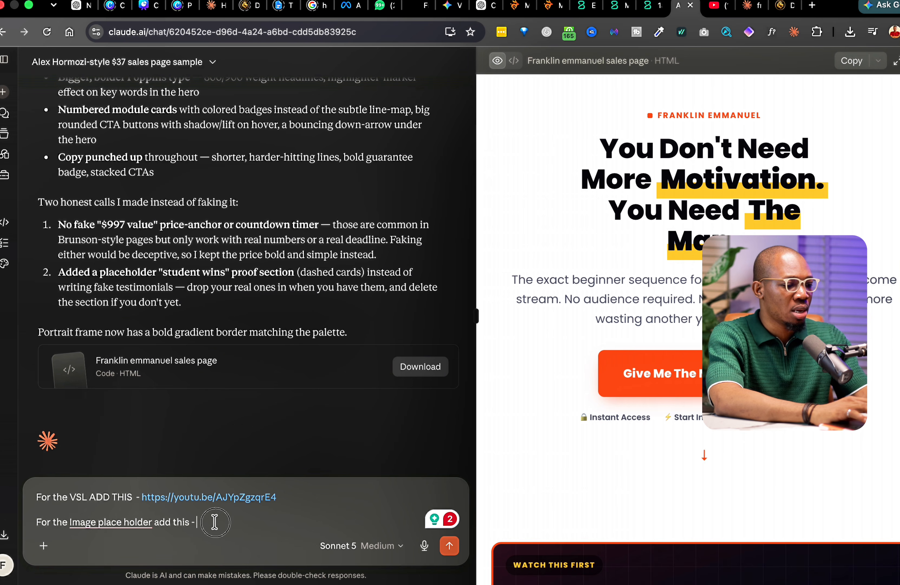
- Add the portrait URL and 'Also make this copy just fit 2 lines' to the message
key("super+v")
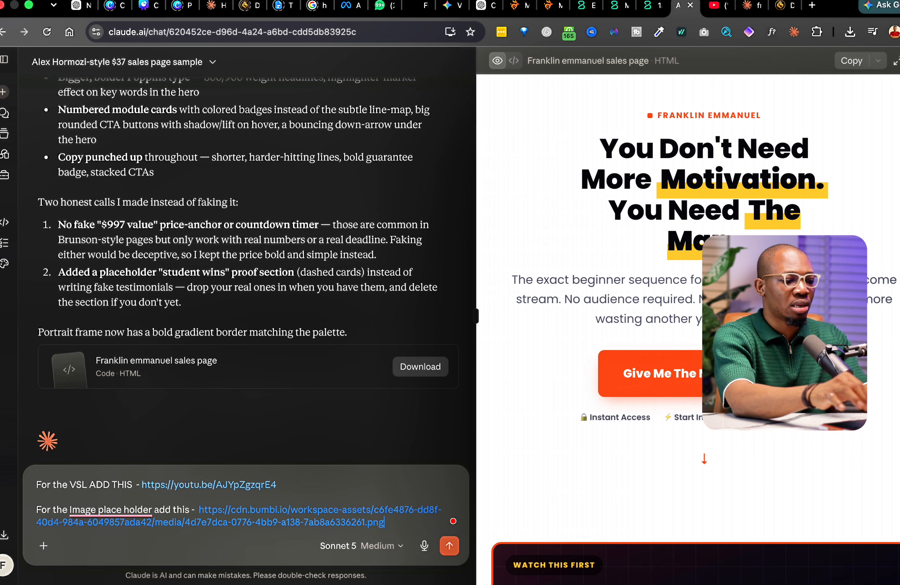
key("shift+Return")
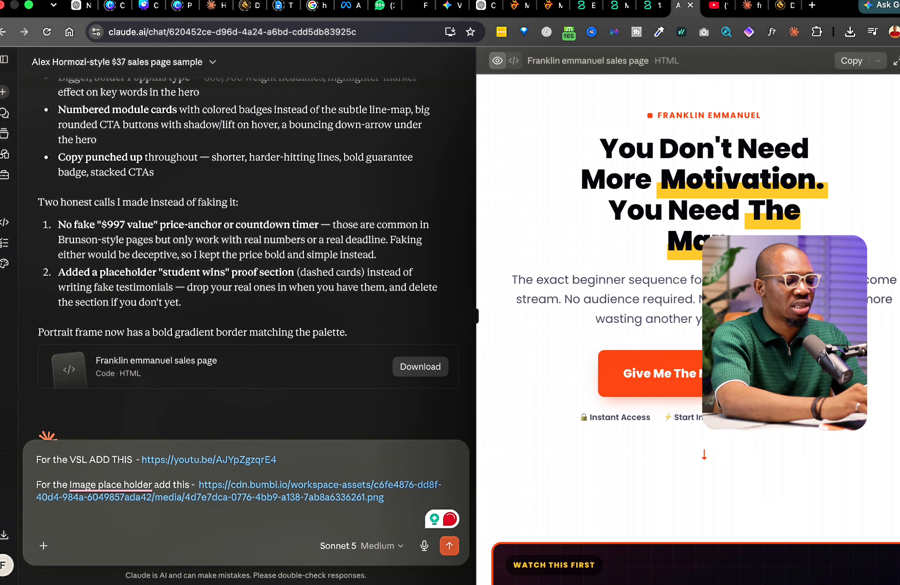
type("Also ")
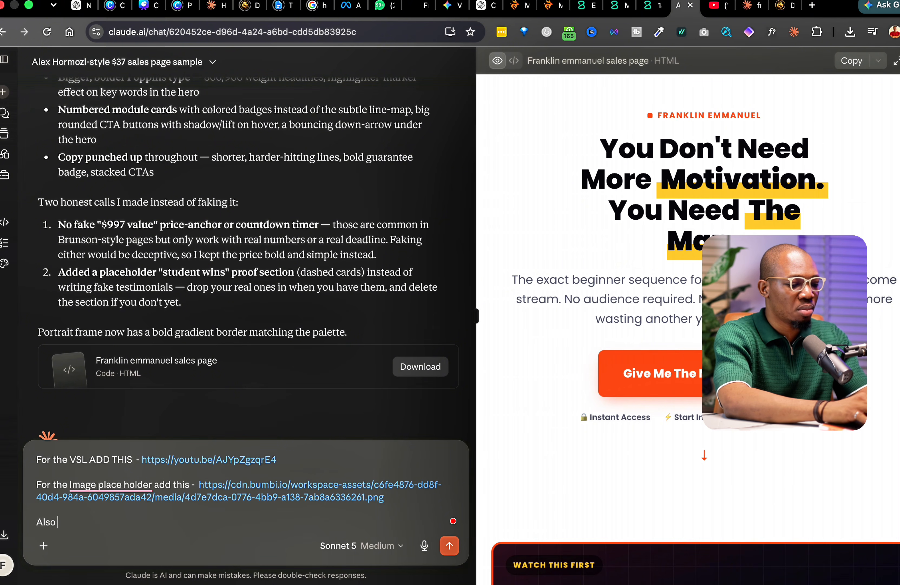
type("make this copy")
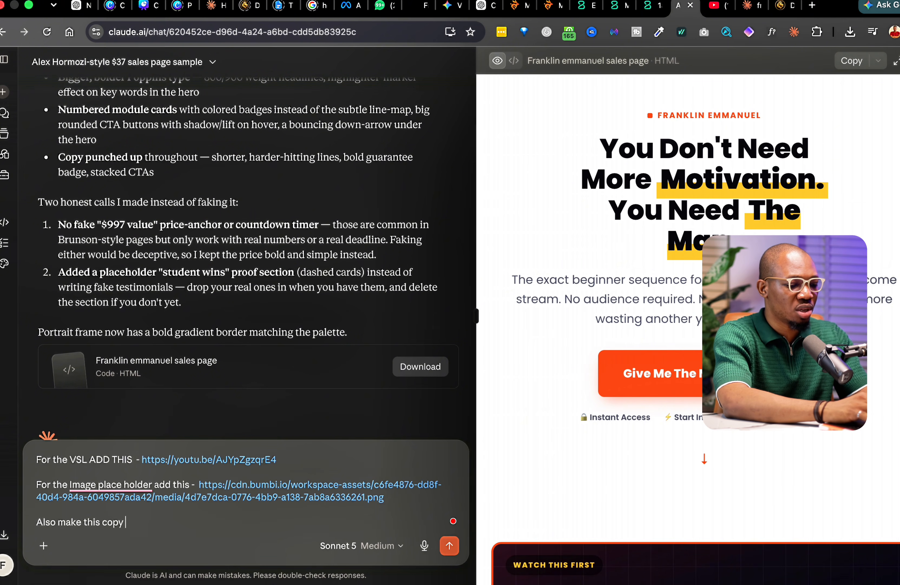
type(" just fit")
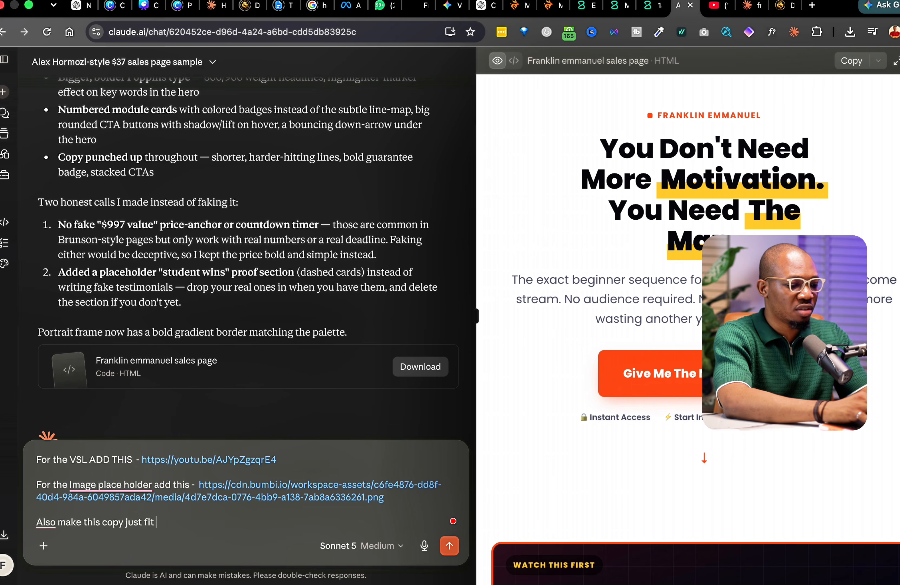
type(" 2 lines")
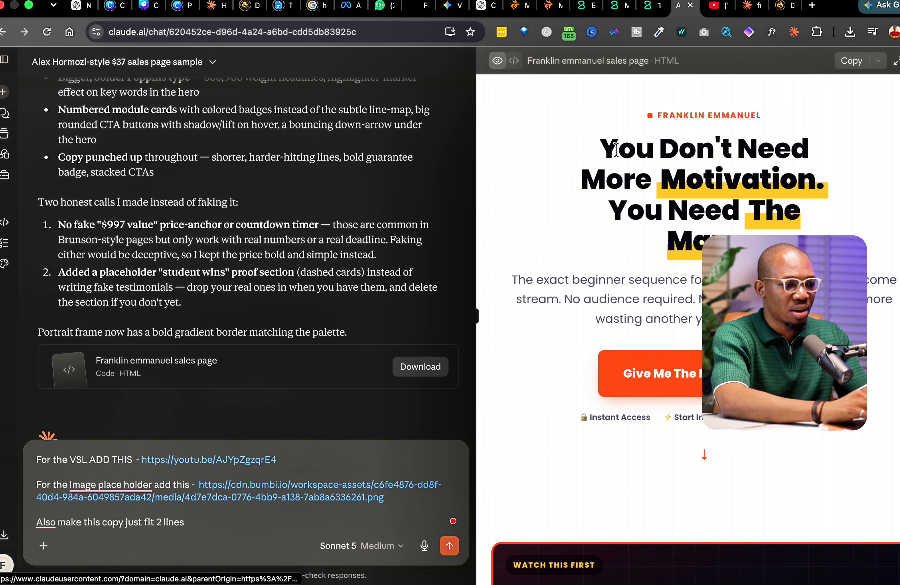
- Paste the headline, remove the /morning tag, and send the correction request
left_click_drag(596, 150, 814, 231)
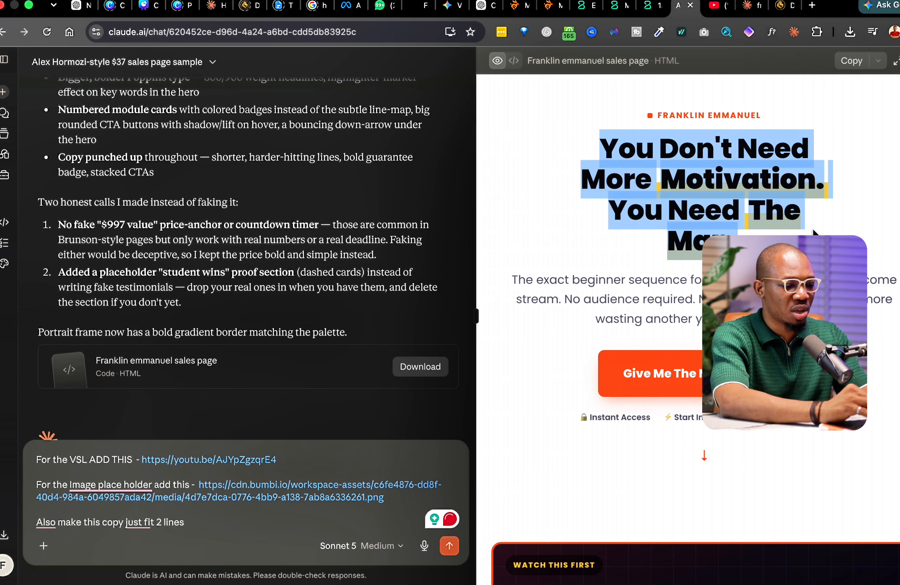
left_click(247, 519)
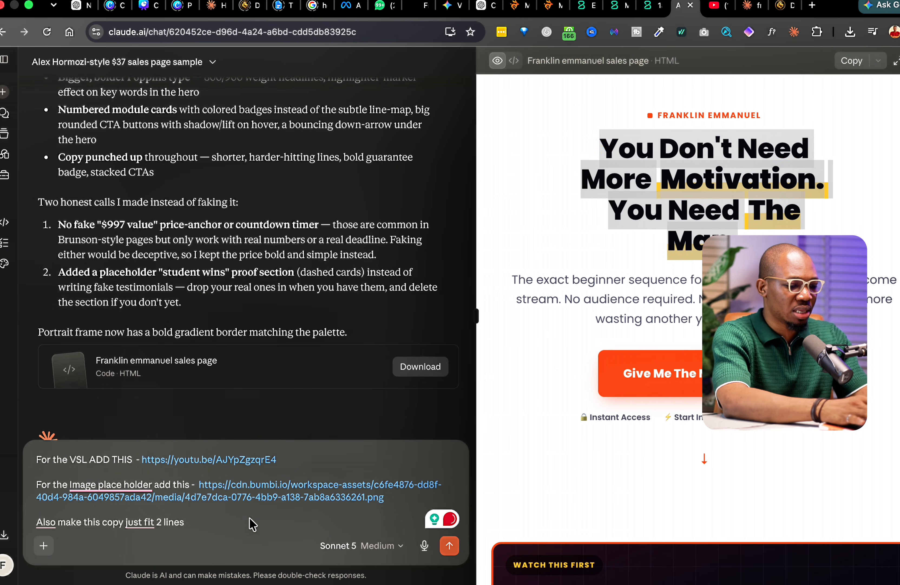
key("super+v")
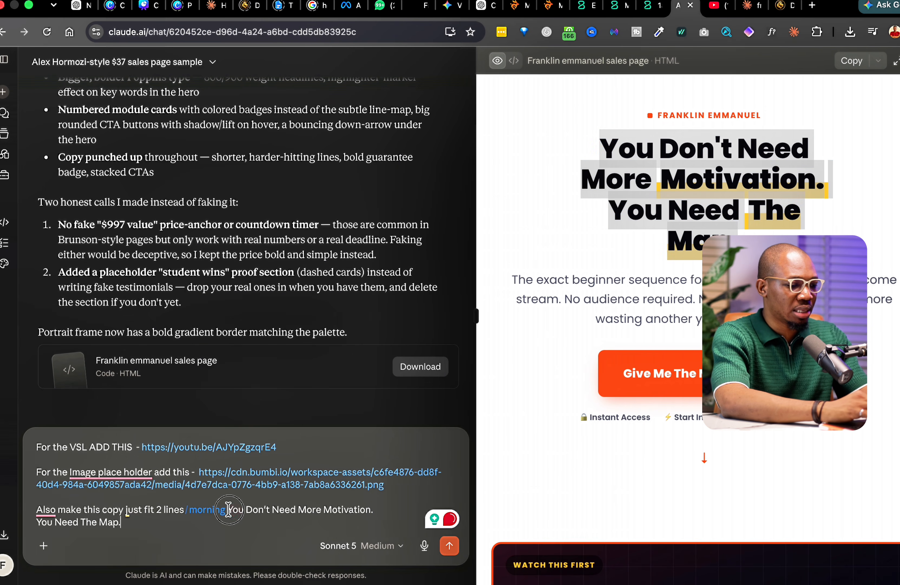
left_click(228, 510)
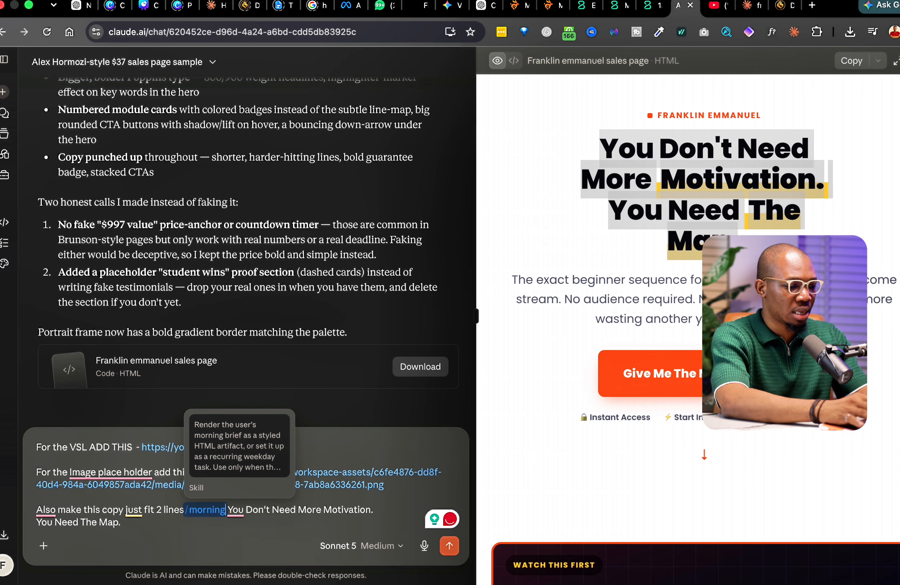
key("Delete")
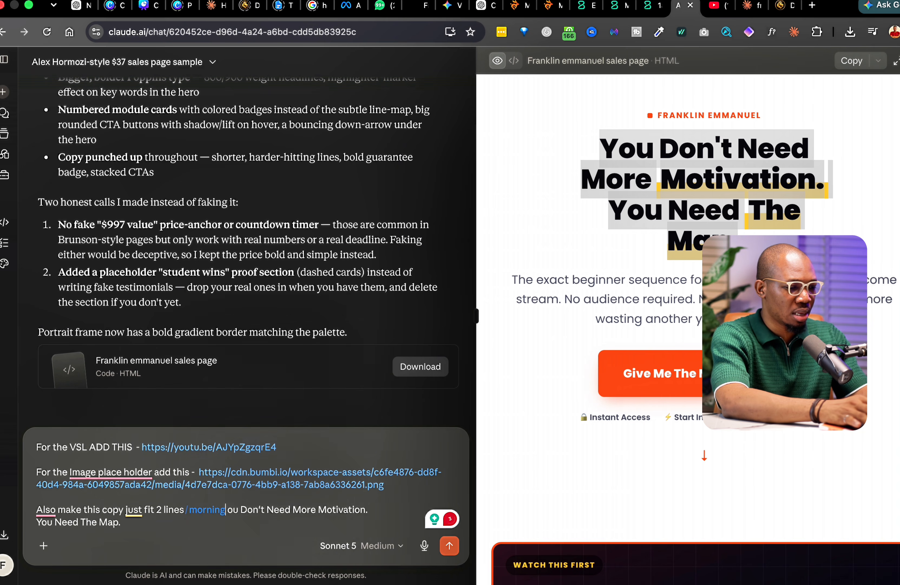
key("BackSpace")
key("BackSpace")
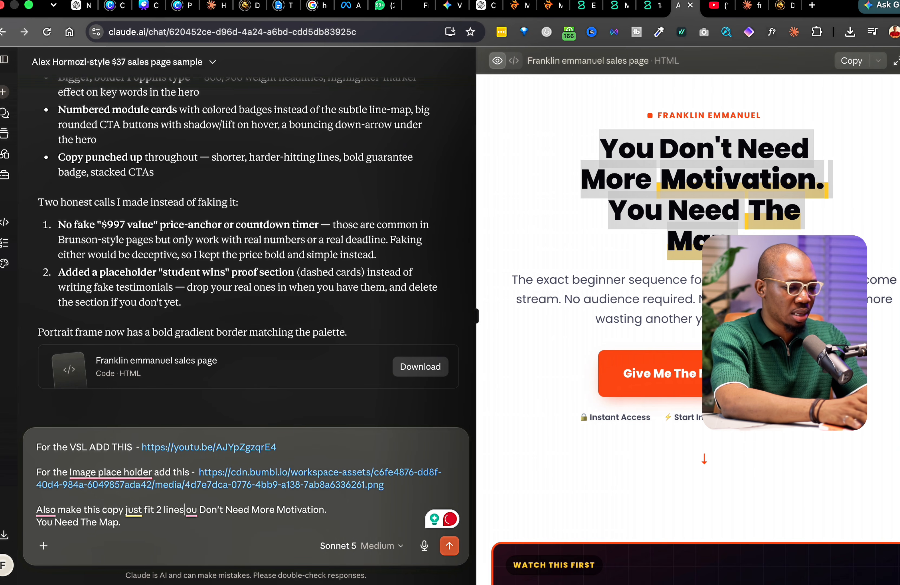
type("-  ")
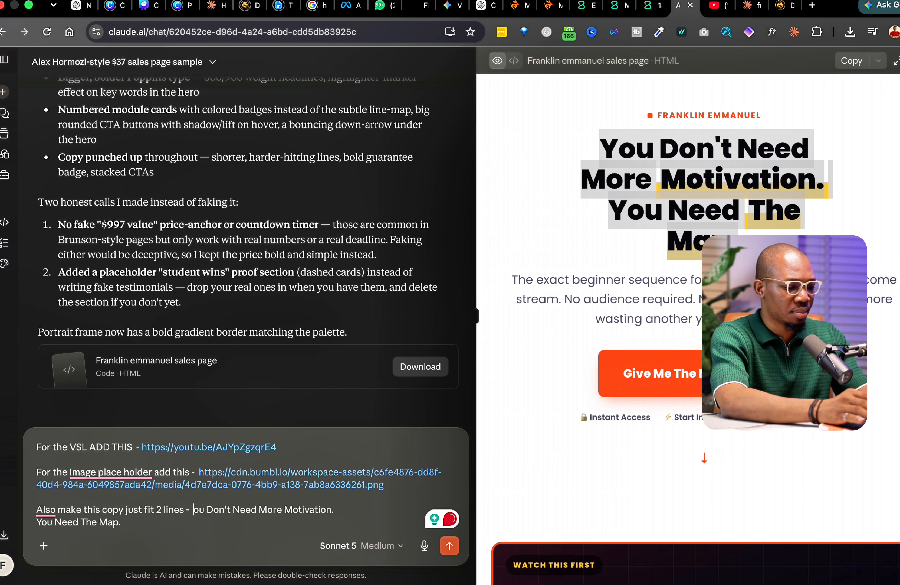
type("Y")
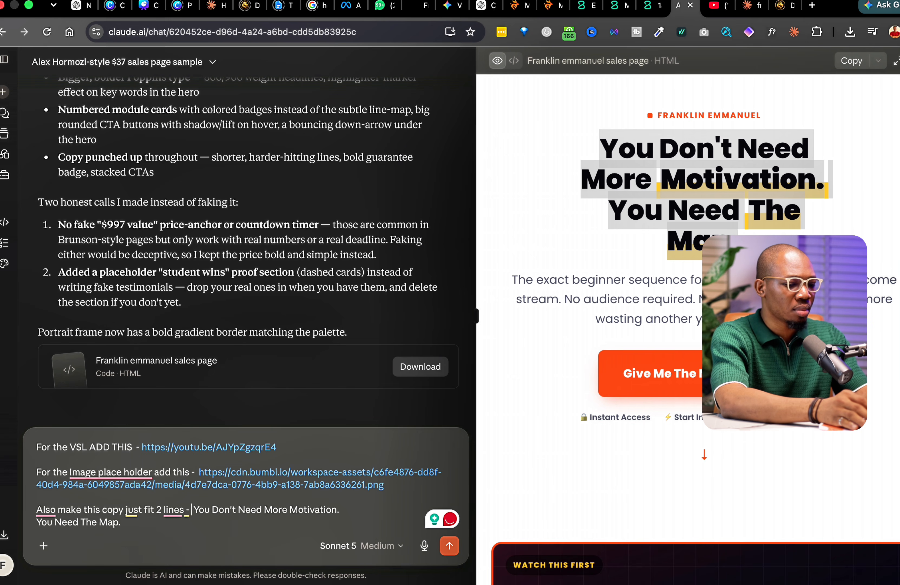
key("shift+Return")
key("shift+Return")
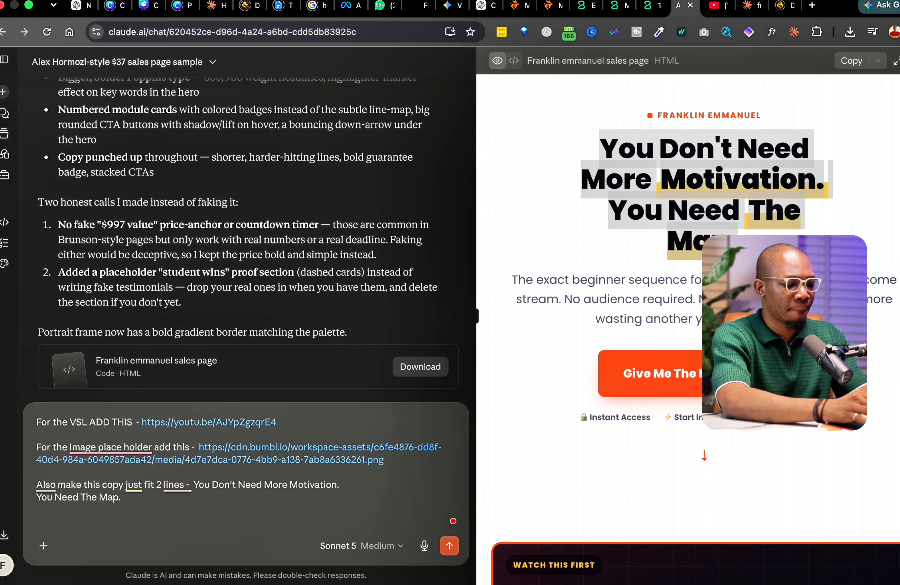
type("Go ahead amd")
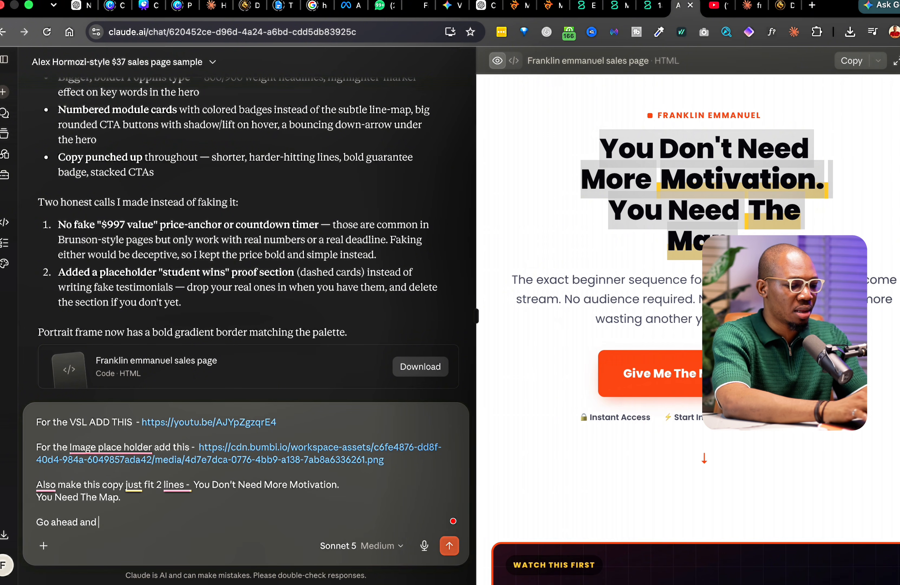
type("make these corection")
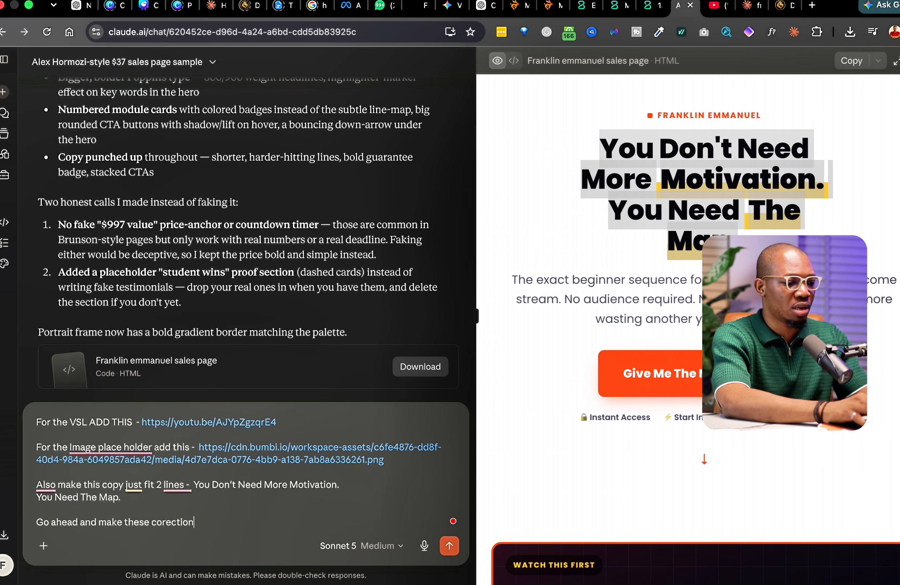
key("Return")
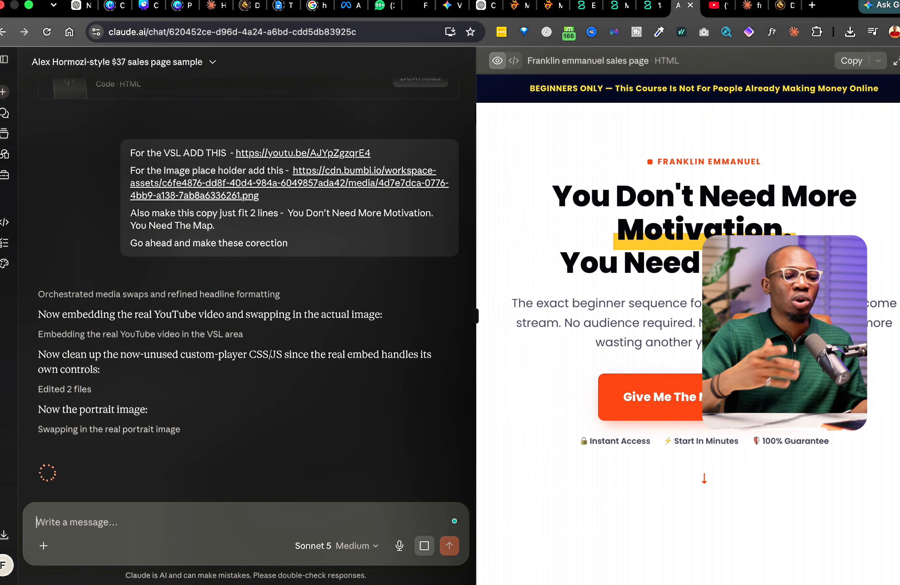
type("On eve")
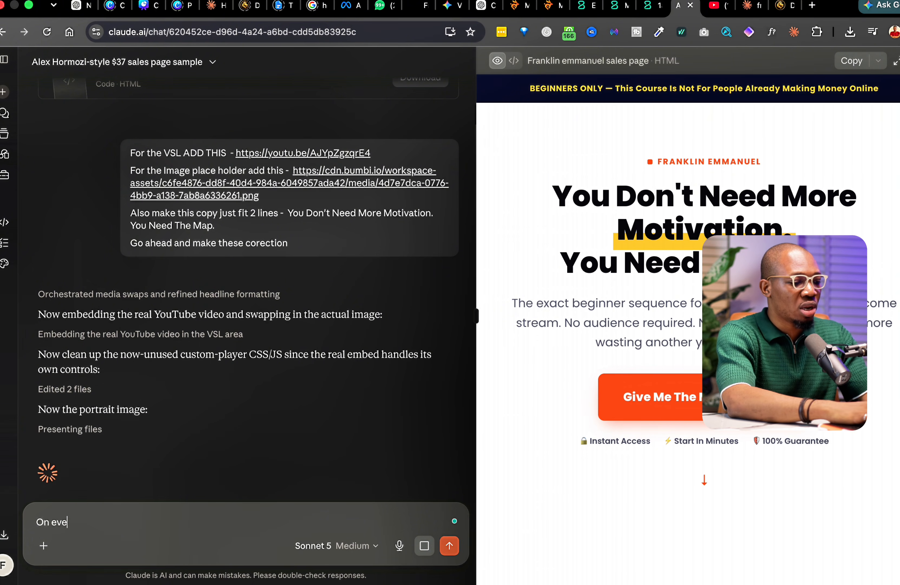
type("ry button on this page add this link -")
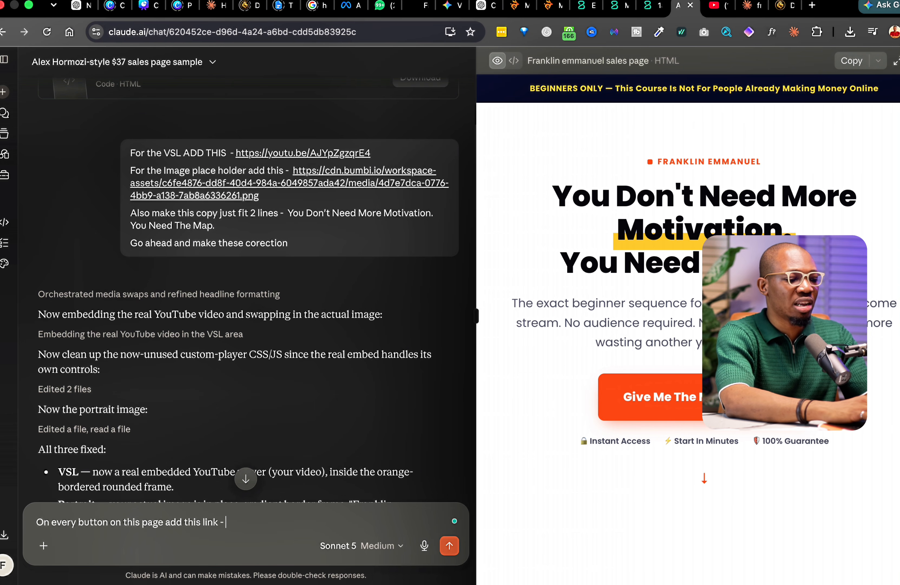
type(" h")
key("BackSpace")
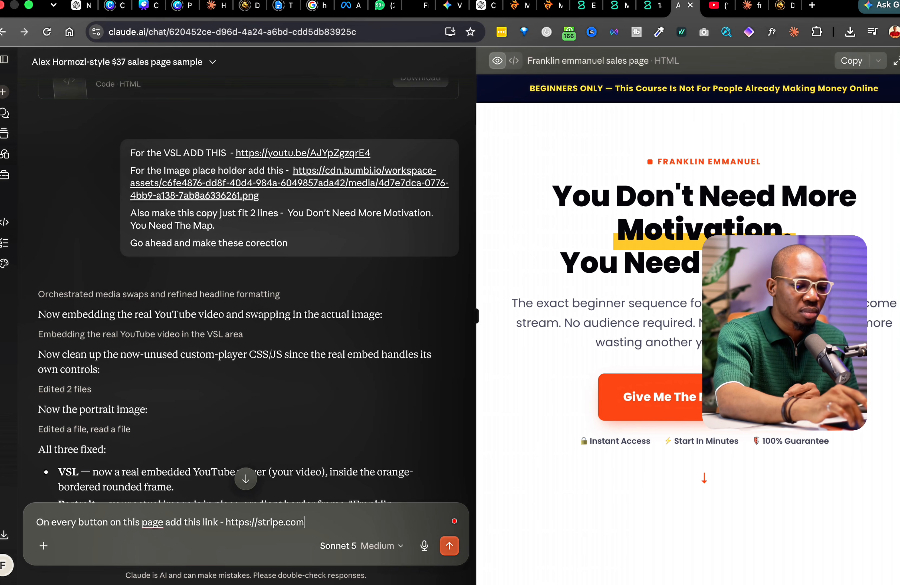
key("Return")
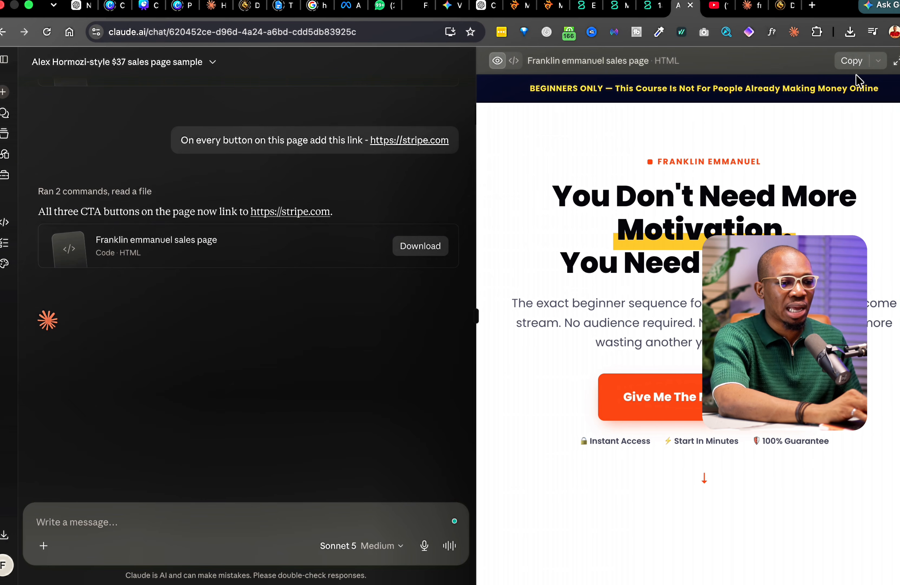
- Replace 1amtest's Custom HTML with Claude's updated code and click Update
left_click(849, 62)
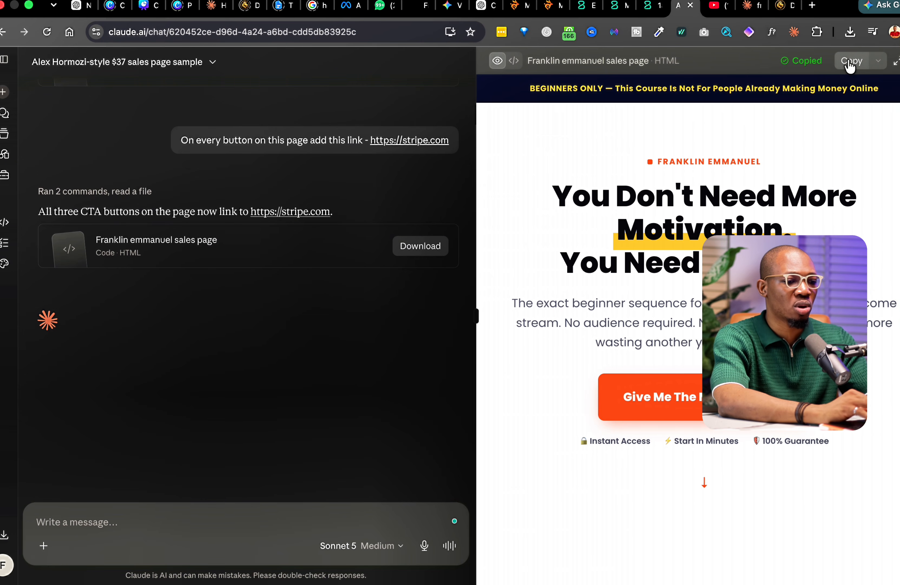
left_click(609, 8)
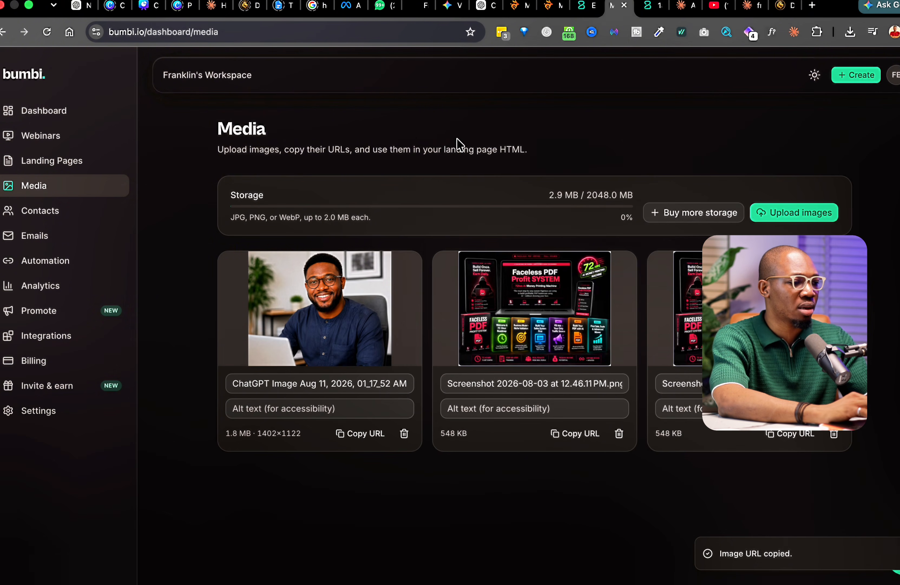
left_click(66, 168)
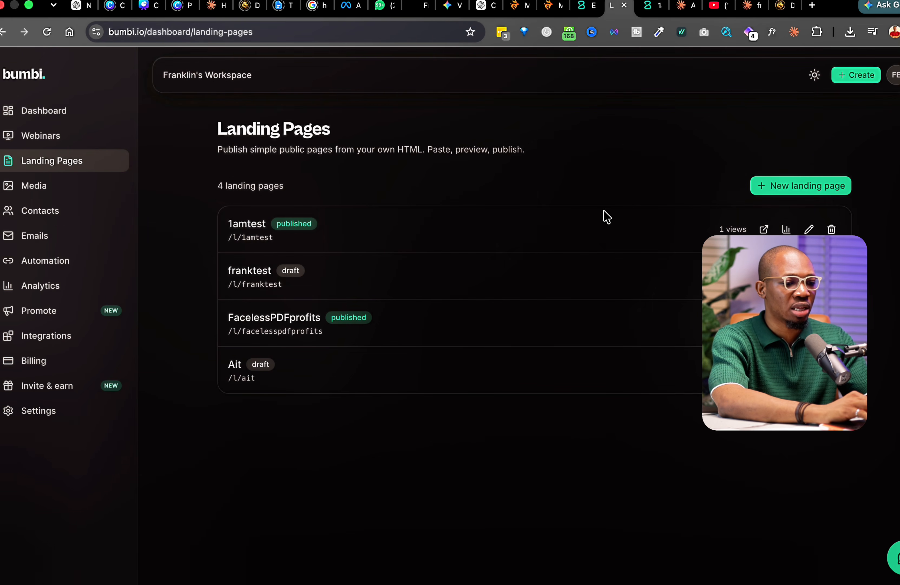
left_click(809, 230)
left_click(694, 411)
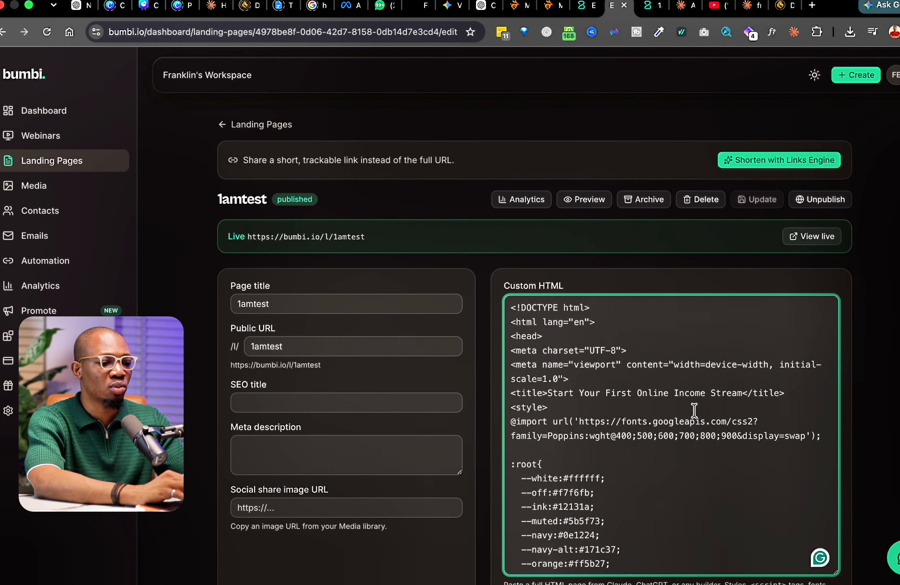
key("super+a")
key("super+v")
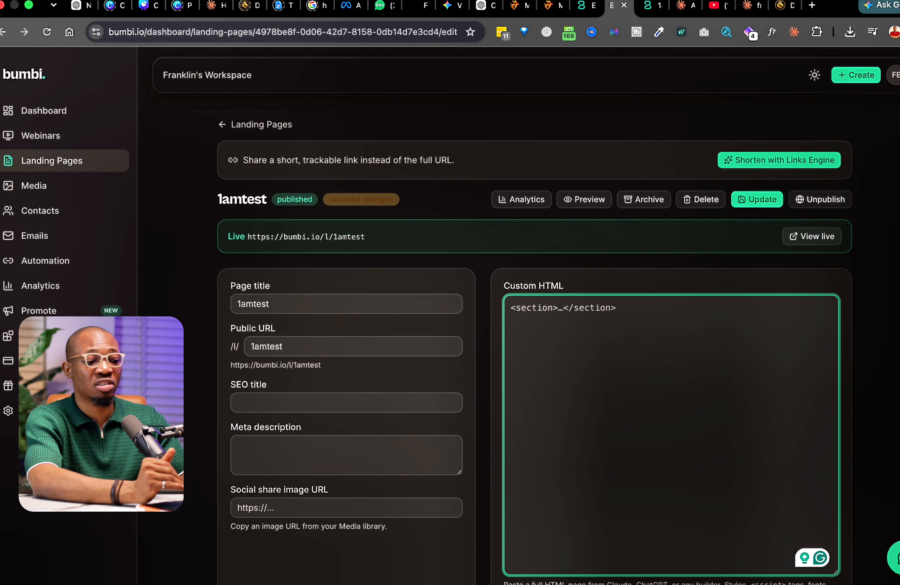
key("super+v")
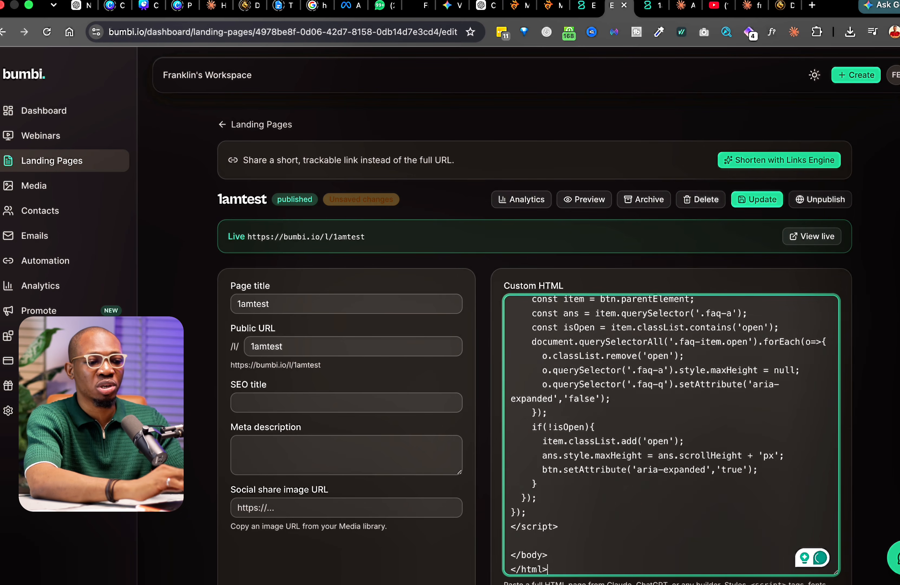
left_click(760, 201)
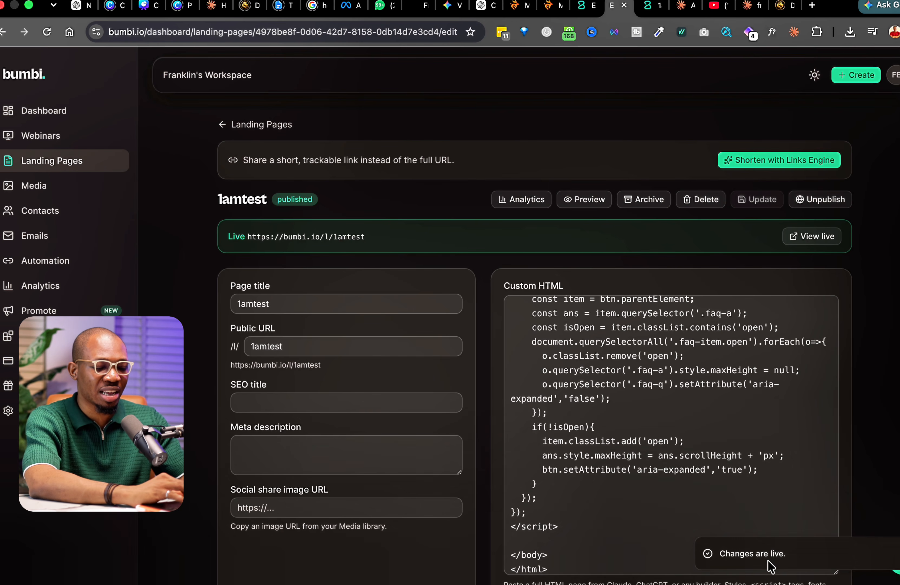
- Open the live 1amtest page in a new tab and inspect the two-line headline
left_click(815, 239)
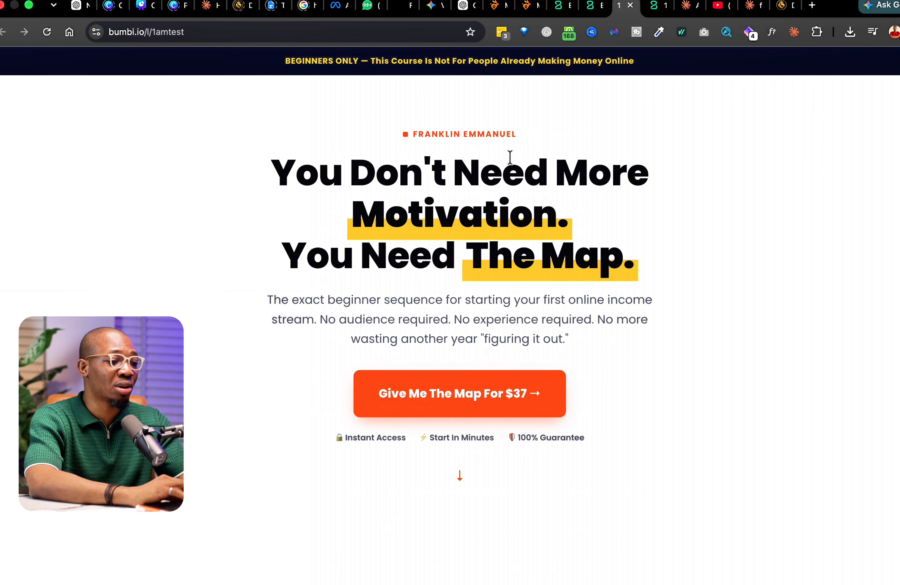
left_click_drag(274, 167, 653, 267)
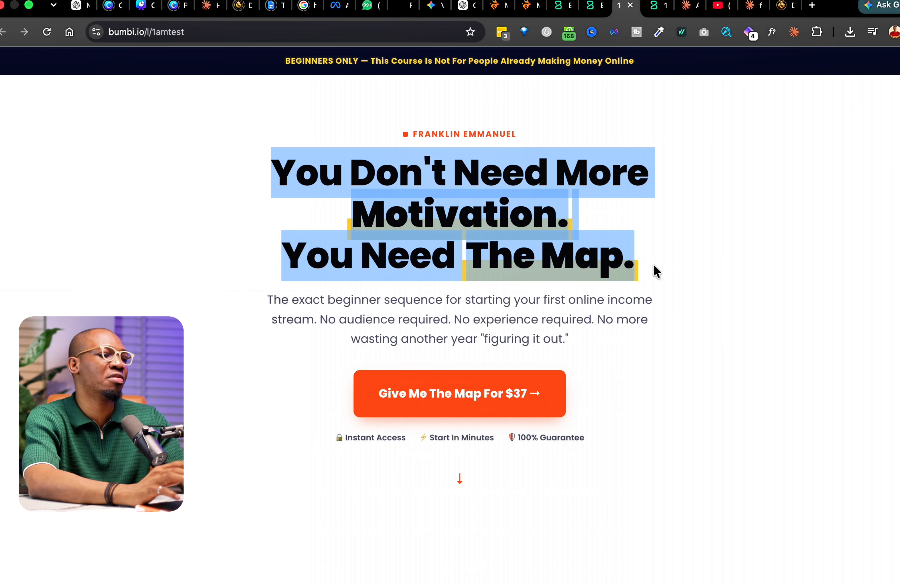
left_click(669, 249)
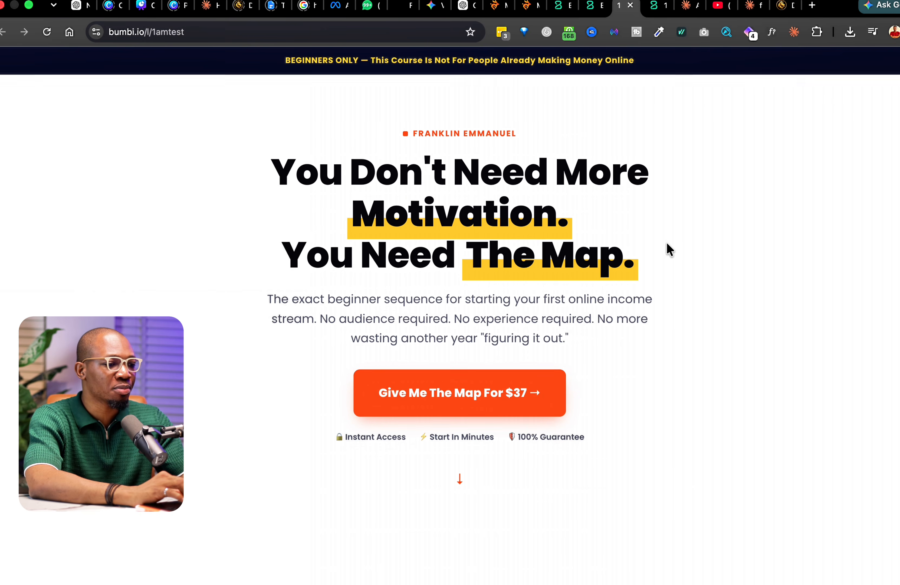
scroll(670, 249, "down", 10)
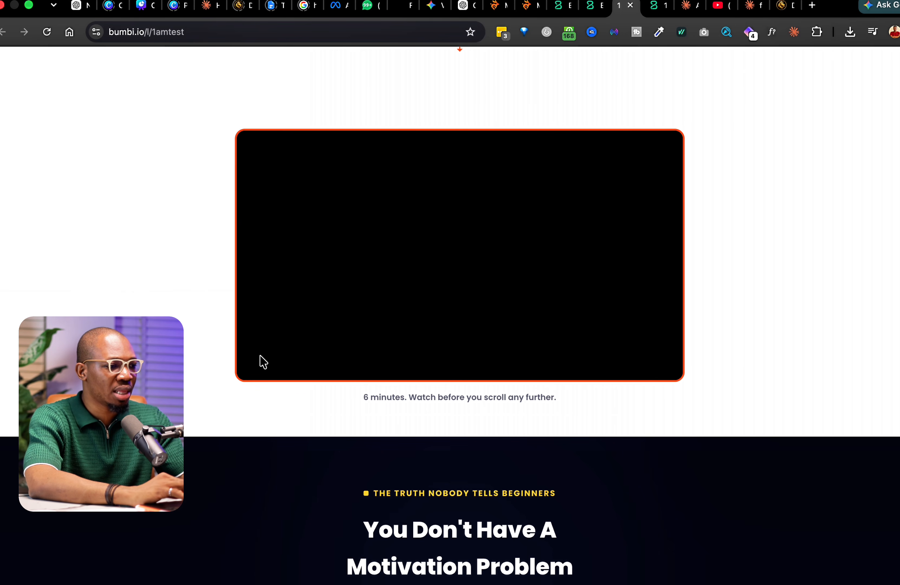
- Try to play the black VSL embed several times, then scroll through the rest of the page
left_click(262, 367)
left_click(437, 308)
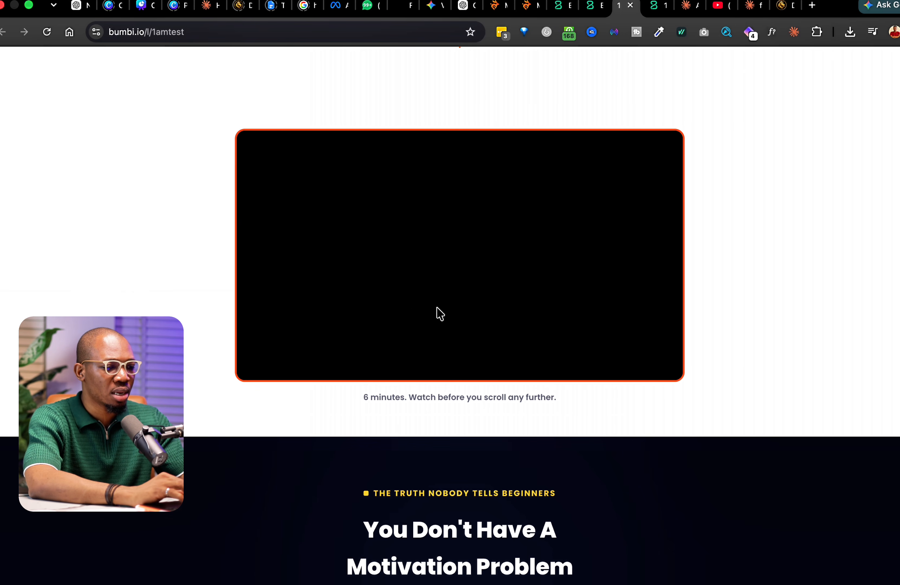
left_click(481, 279)
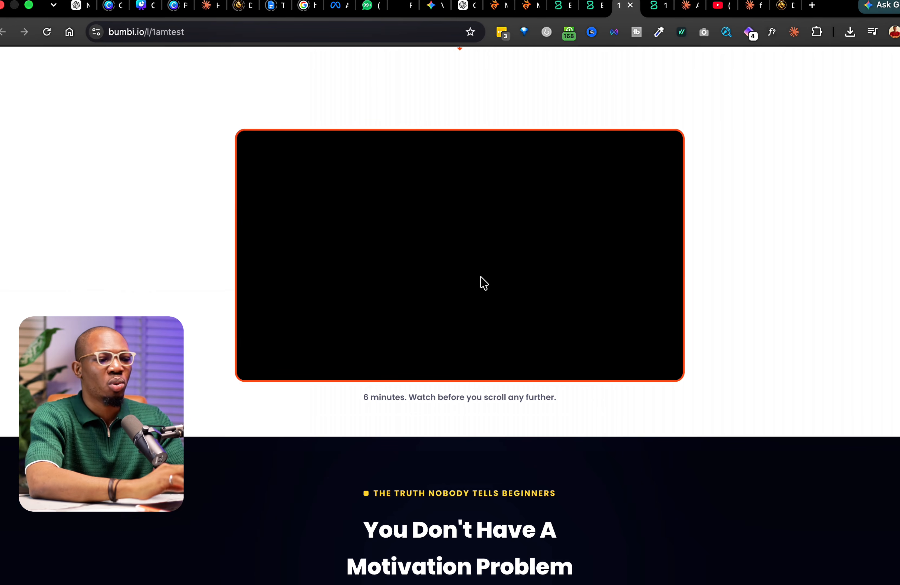
scroll(481, 277, "down", 20)
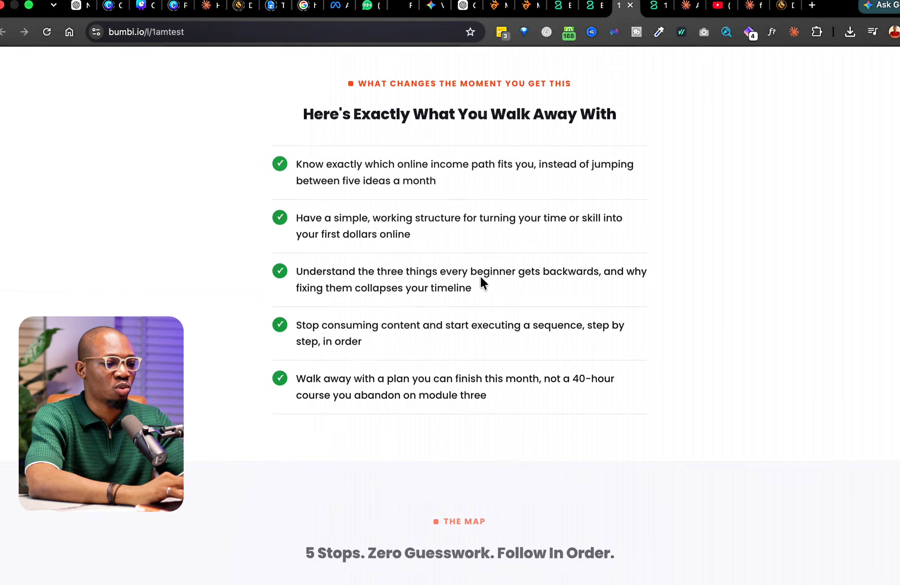
scroll(480, 277, "down", 20)
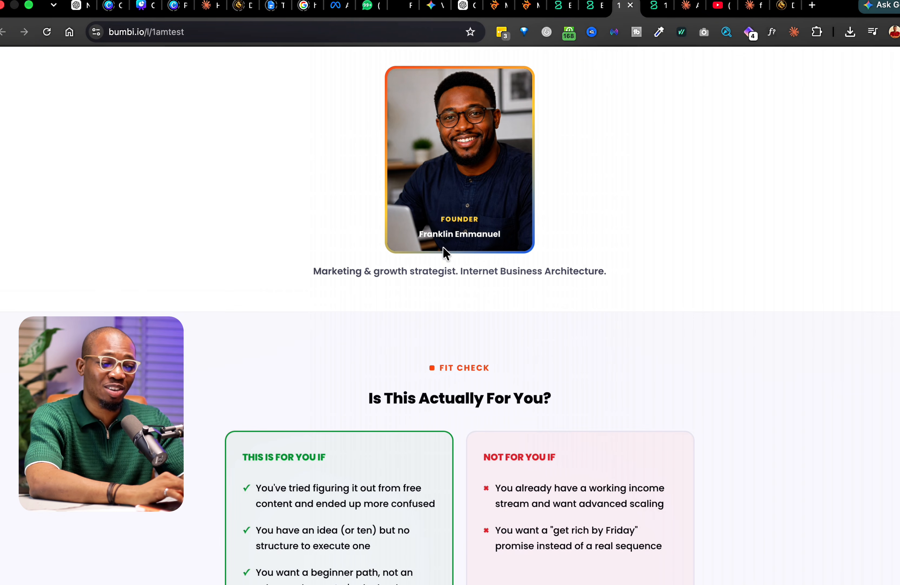
scroll(413, 239, "up", 20)
scroll(413, 239, "down", 10)
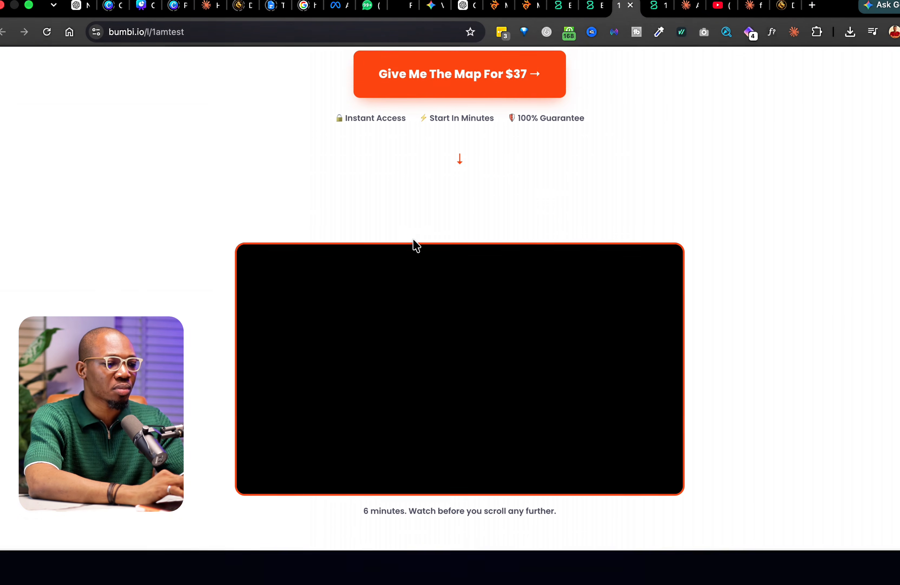
left_click(680, 6)
- Ask Claude to add a play button so the non-playing video can be tapped to play
left_click(199, 524)
type("the video is not playing add your play button so we can tap to play")
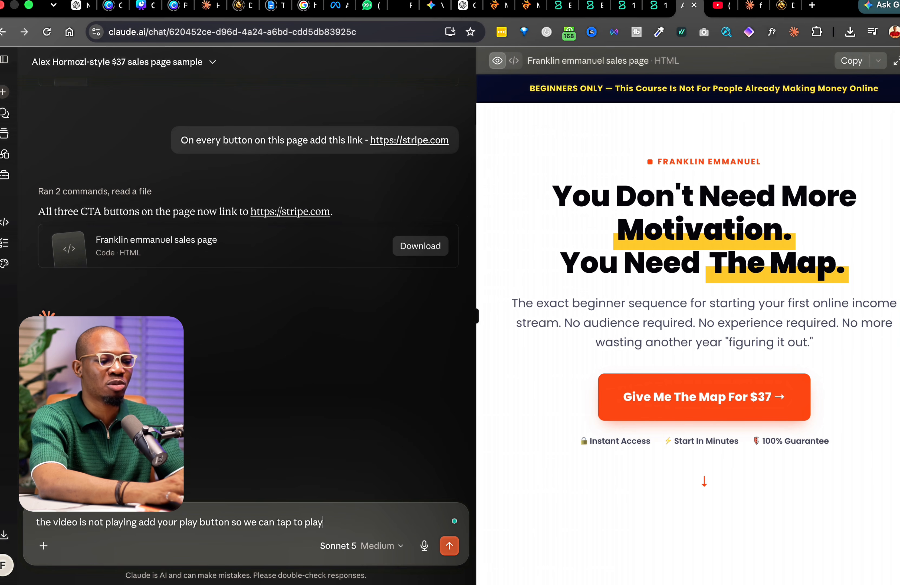
key("Return")
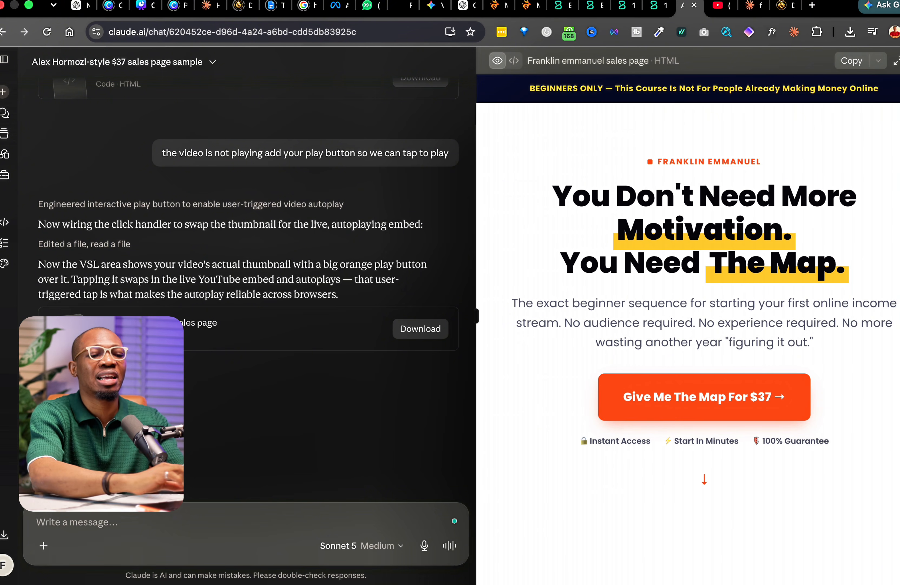
- Replace the 1amtest Custom HTML with Claude's updated code, publish it, and open bumbi.io/l/1amtest
left_click(853, 63)
left_click(584, 6)
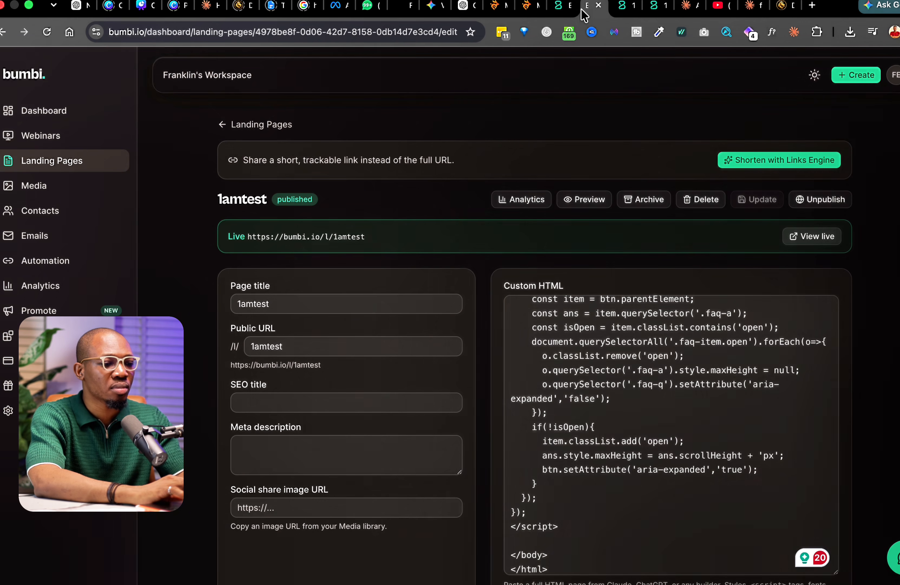
left_click(655, 392)
key("super+a")
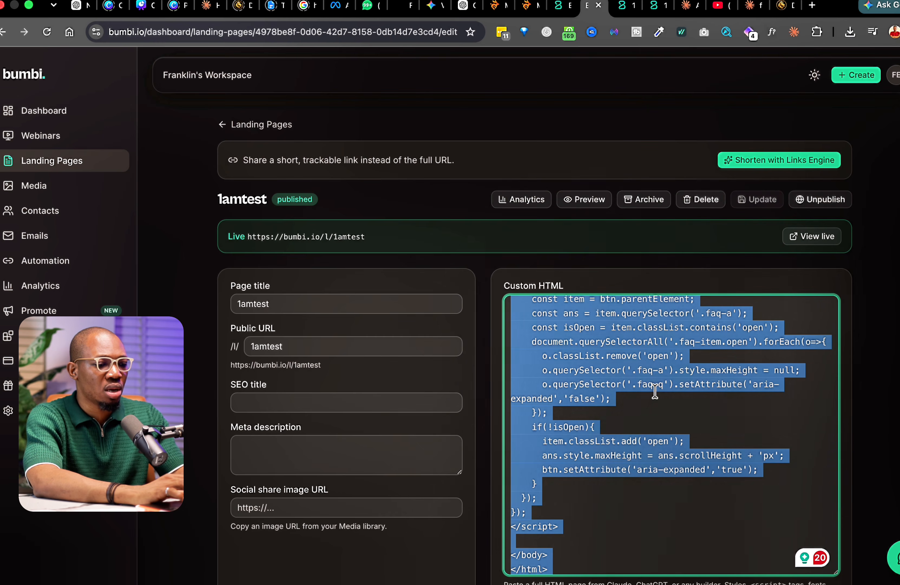
key("super+v")
left_click(756, 200)
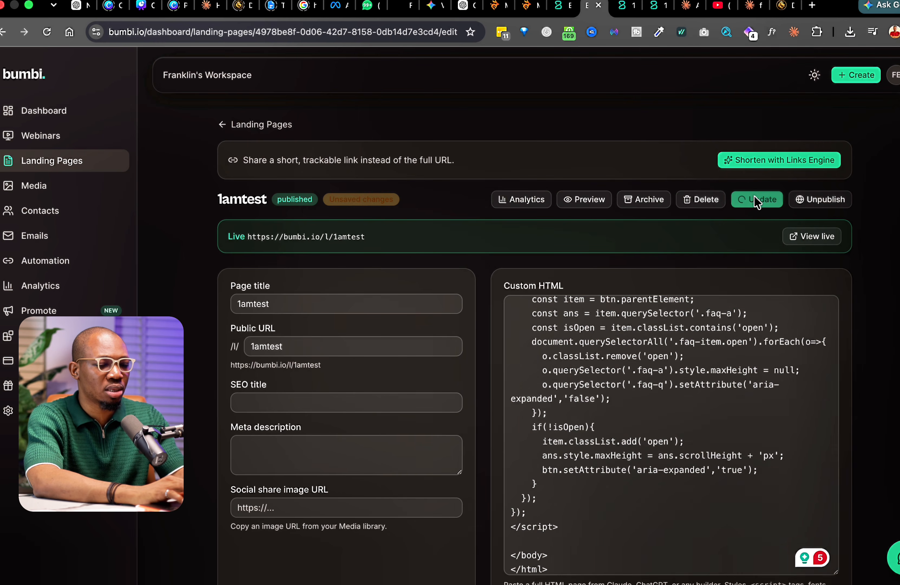
left_click(802, 241)
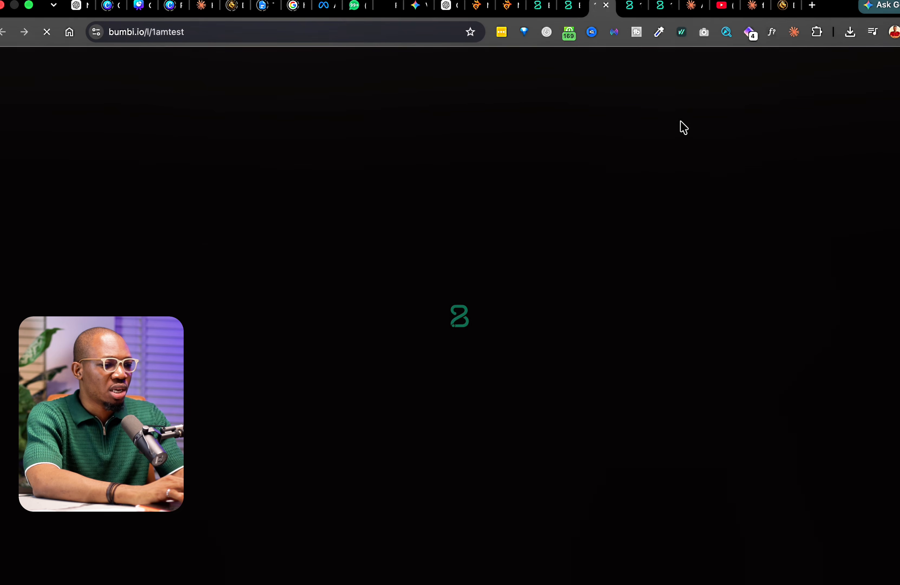
- Check the video thumbnail with play button and confirm the 'Give Me The Map For $37' button opens stripe.com
scroll(597, 300, "down", 10)
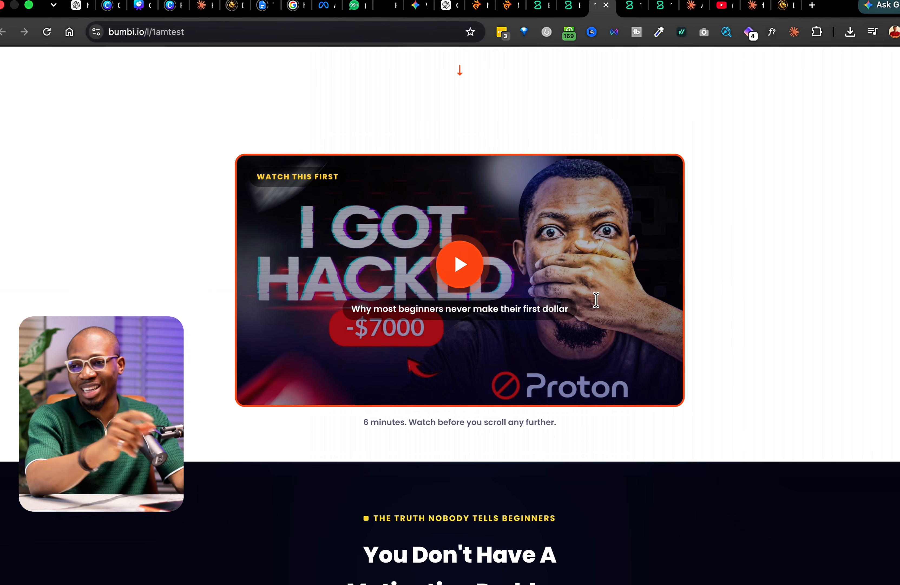
scroll(812, 242, "up", 4)
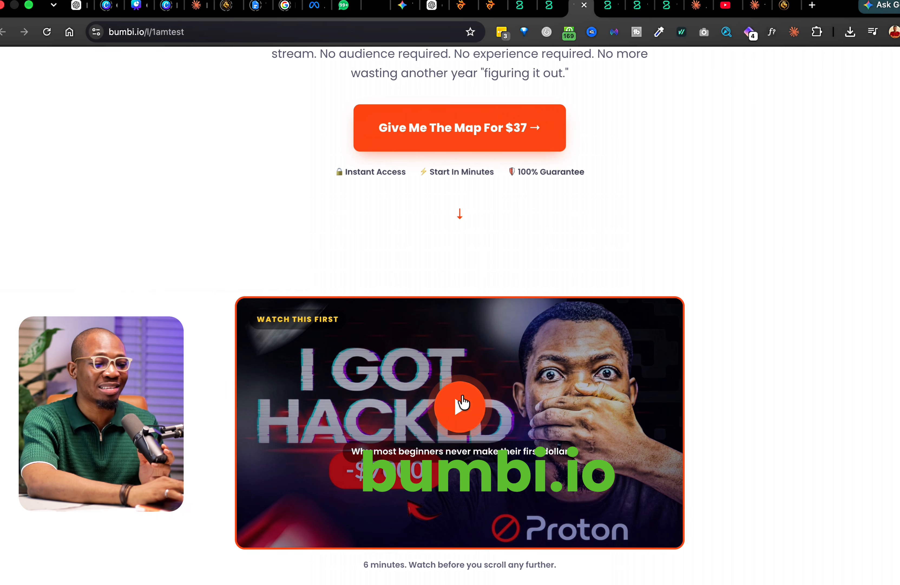
scroll(719, 252, "up", 7)
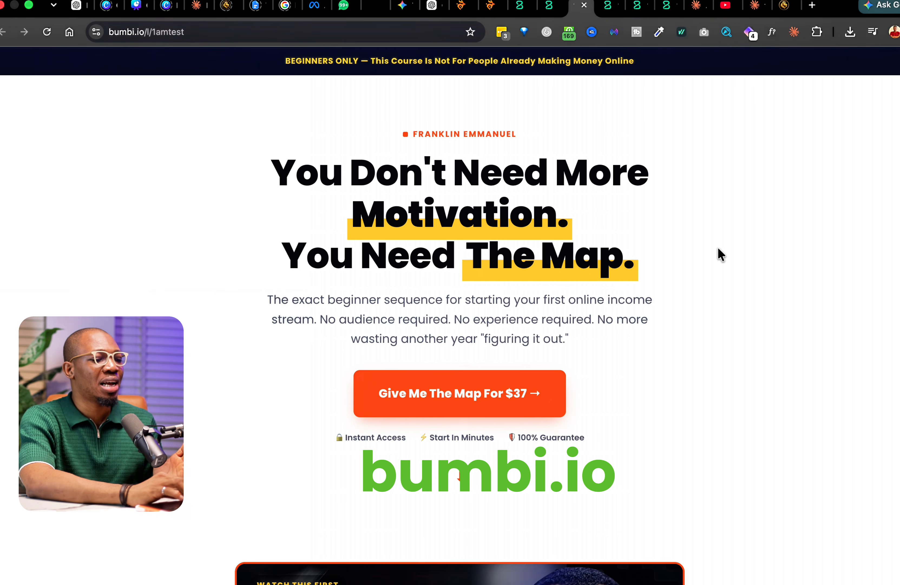
scroll(719, 247, "down", 20)
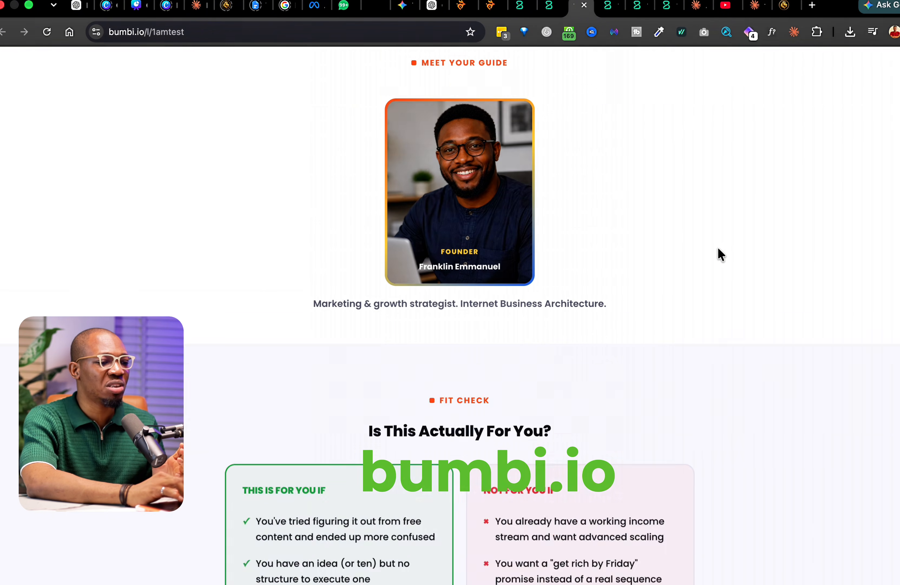
scroll(718, 247, "down", 20)
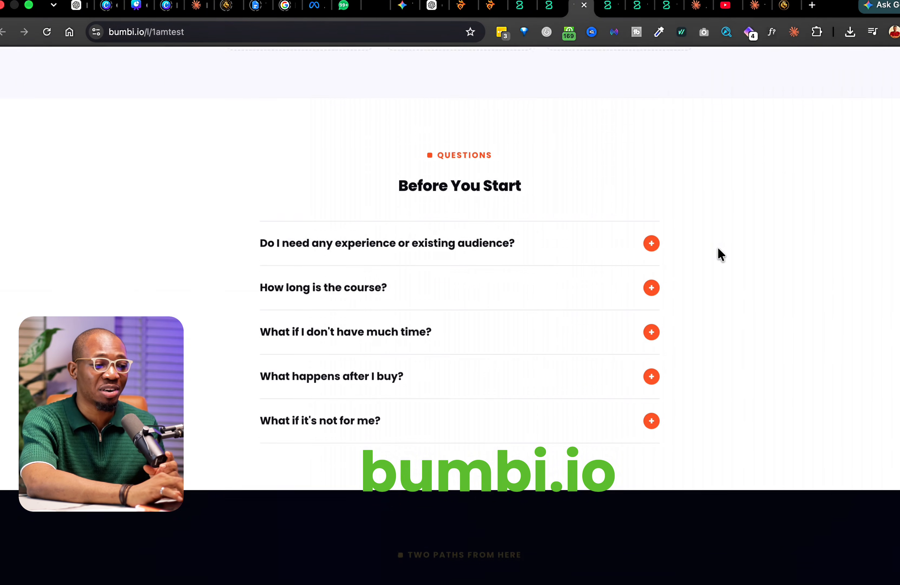
scroll(718, 247, "down", 10)
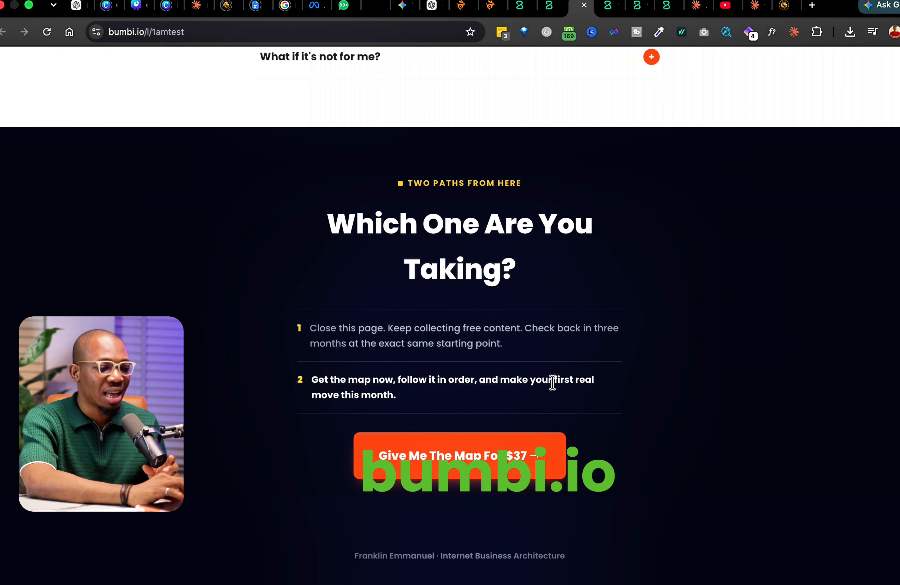
left_click(493, 463)
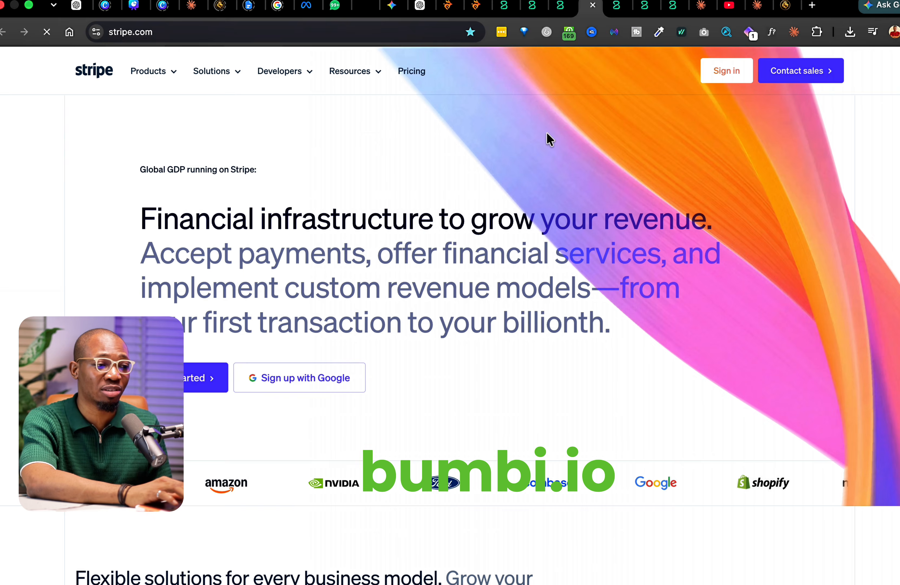
left_click(562, 7)
scroll(525, 384, "up", 20)
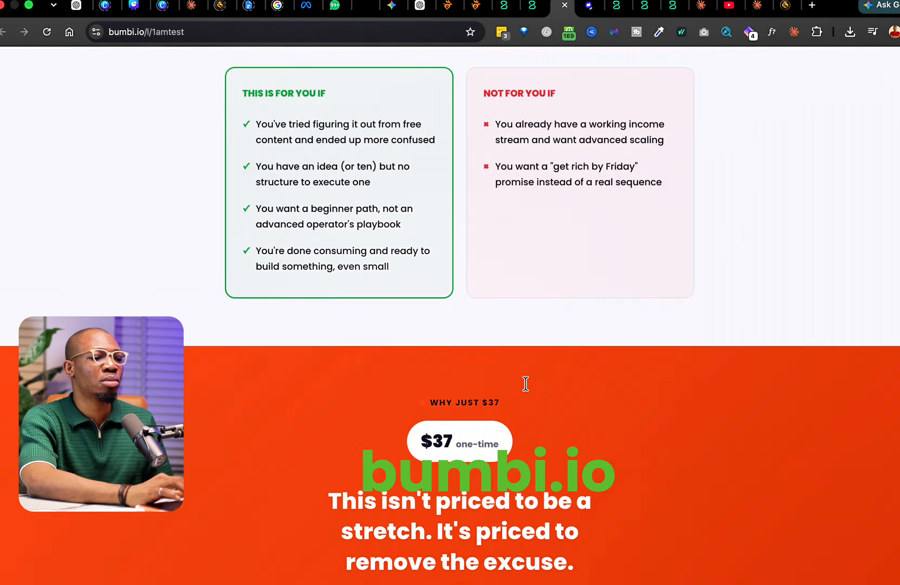